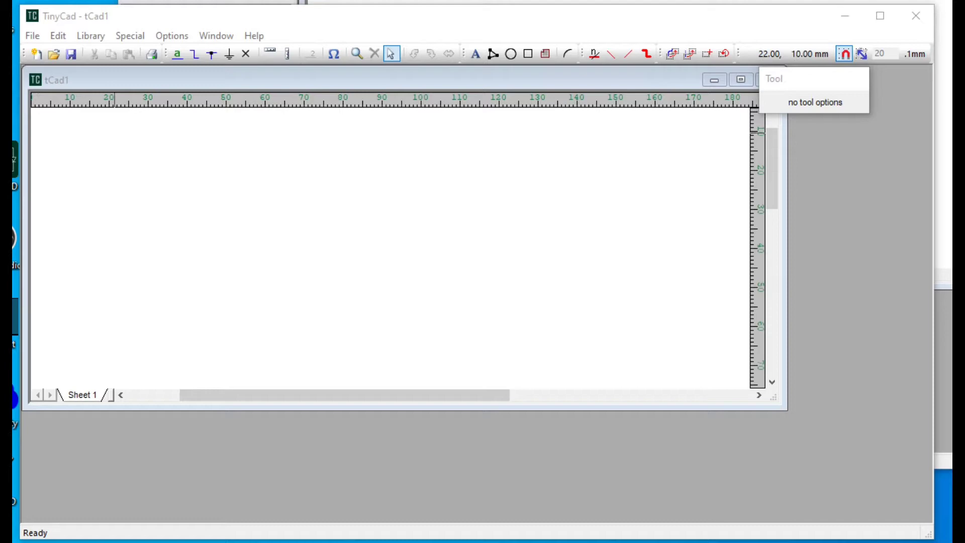
# - Add all eleven TCLib files from C:\Program Files (x86)\VeeCAD\Library\TinyCAD to the libraries
pyautogui.click(91, 35)
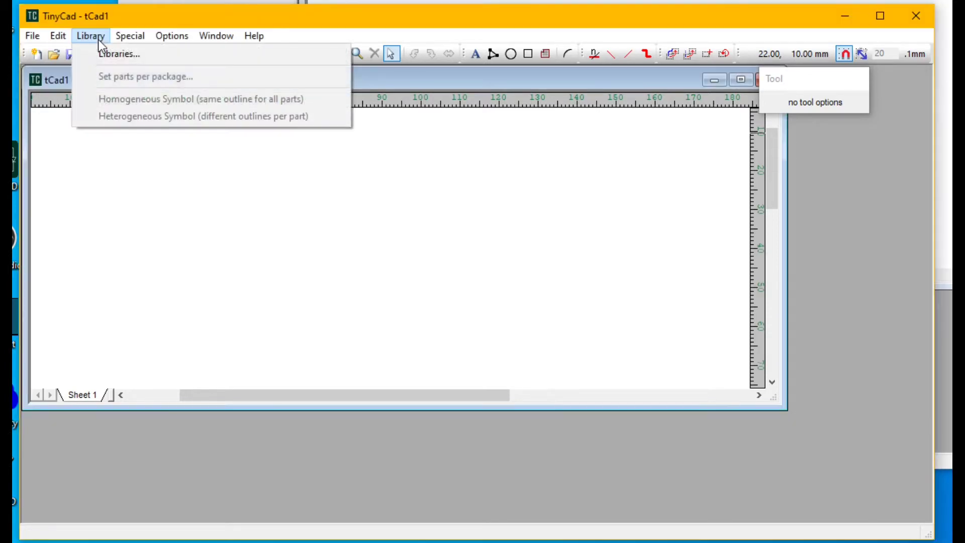
pyautogui.click(108, 58)
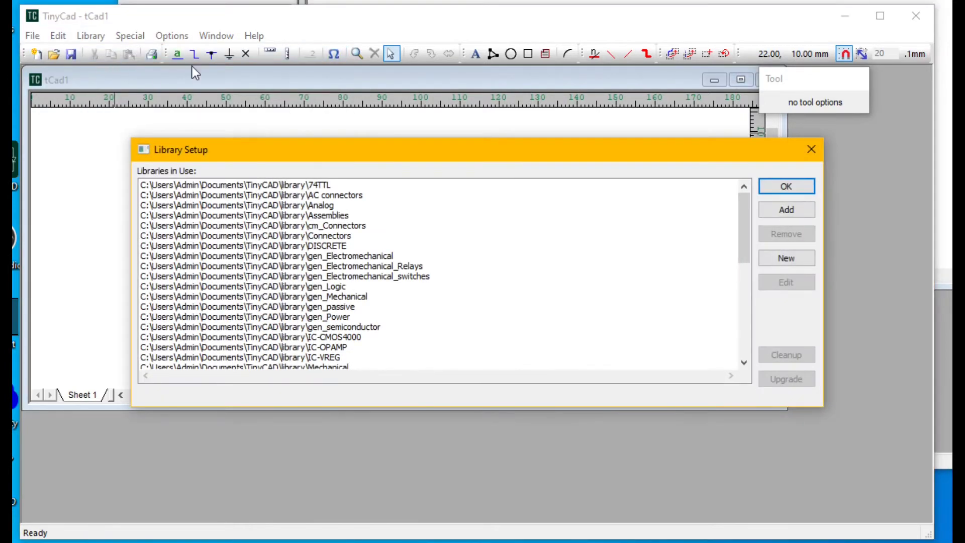
pyautogui.click(804, 211)
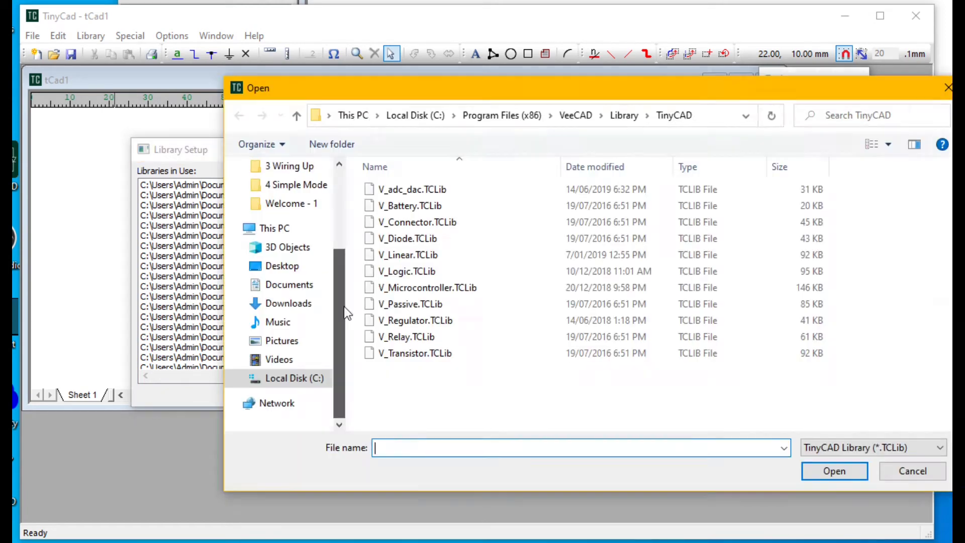
pyautogui.click(315, 380)
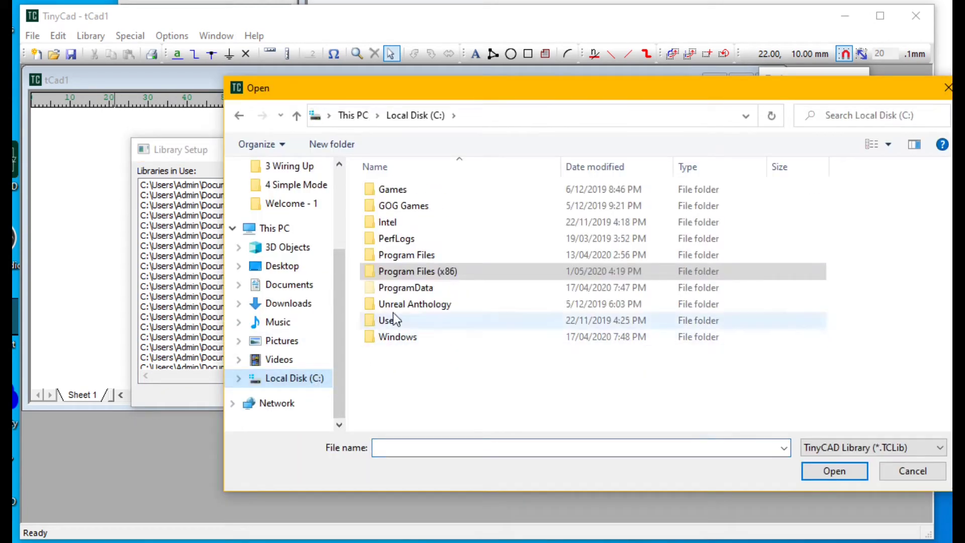
pyautogui.doubleClick(421, 272)
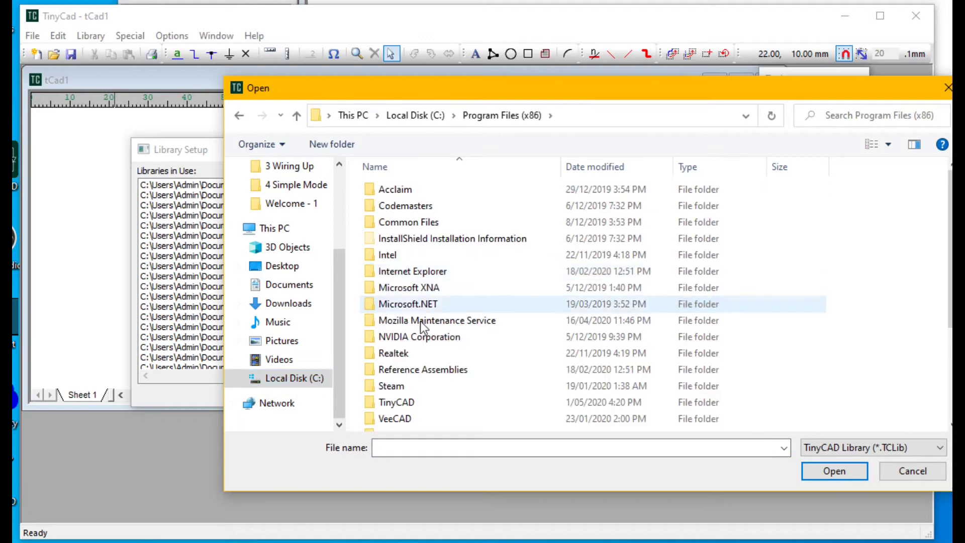
pyautogui.doubleClick(406, 420)
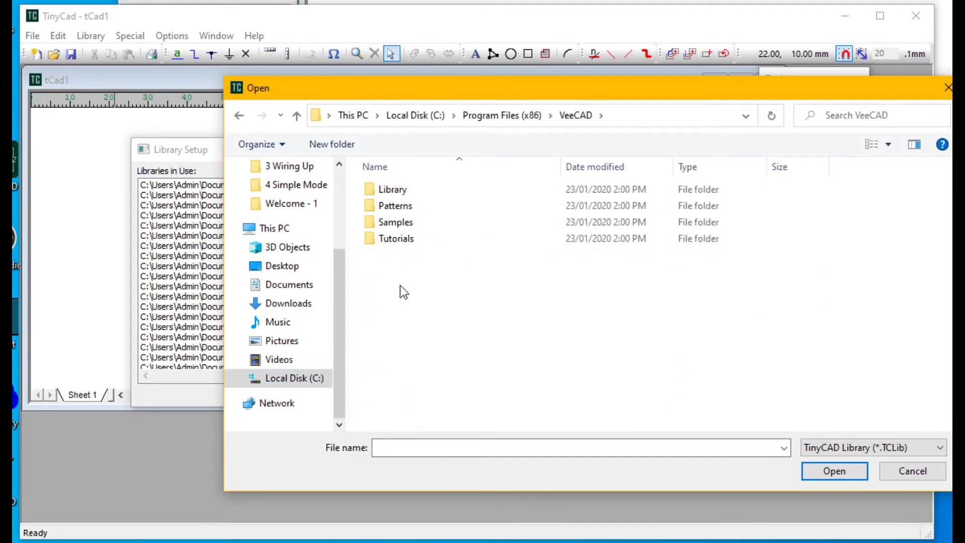
pyautogui.doubleClick(397, 188)
pyautogui.doubleClick(400, 222)
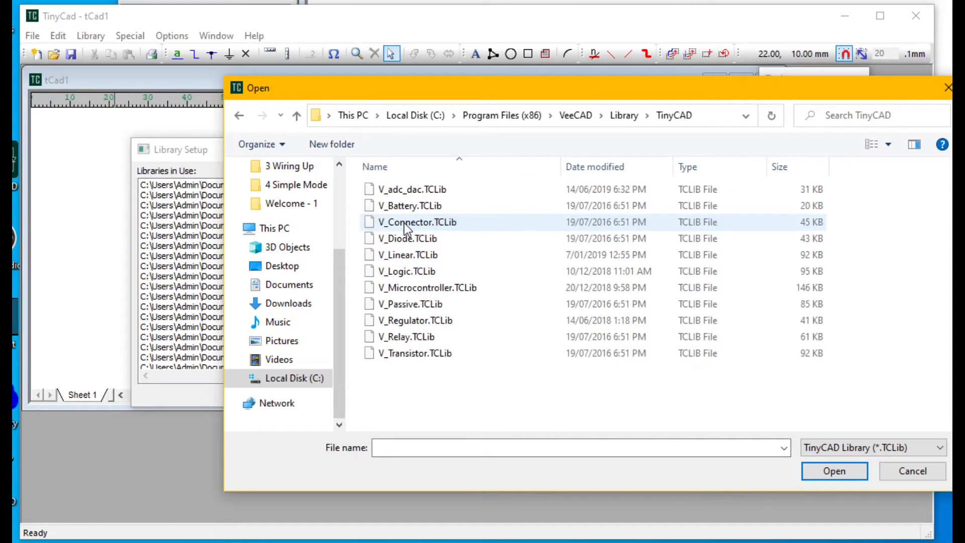
pyautogui.click(405, 190)
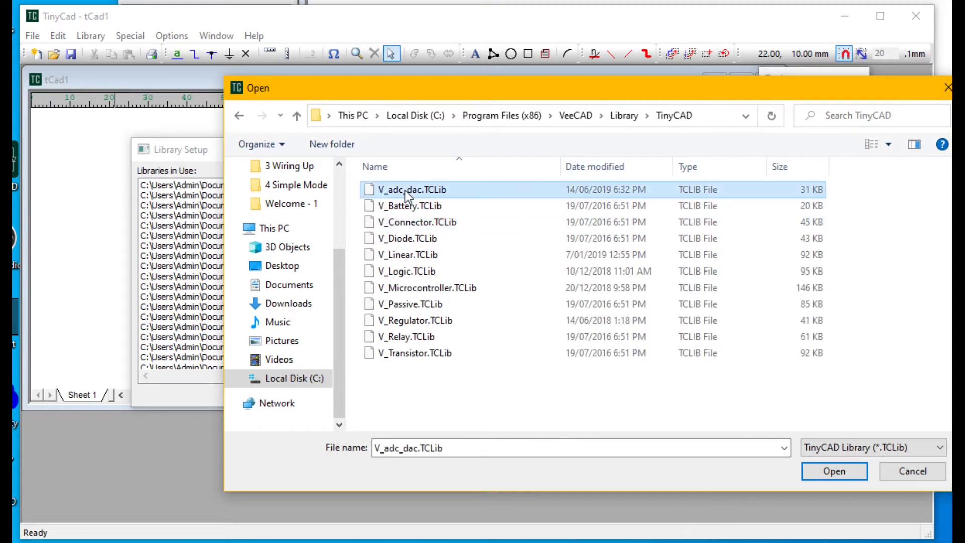
pyautogui.hotkey('shift', 'Down')
pyautogui.hotkey('shift', 'Down')
pyautogui.hotkey('shift', 'Down')
pyautogui.hotkey('shift', 'Down')
pyautogui.hotkey('shift', 'Down')
pyautogui.hotkey('shift', 'Down')
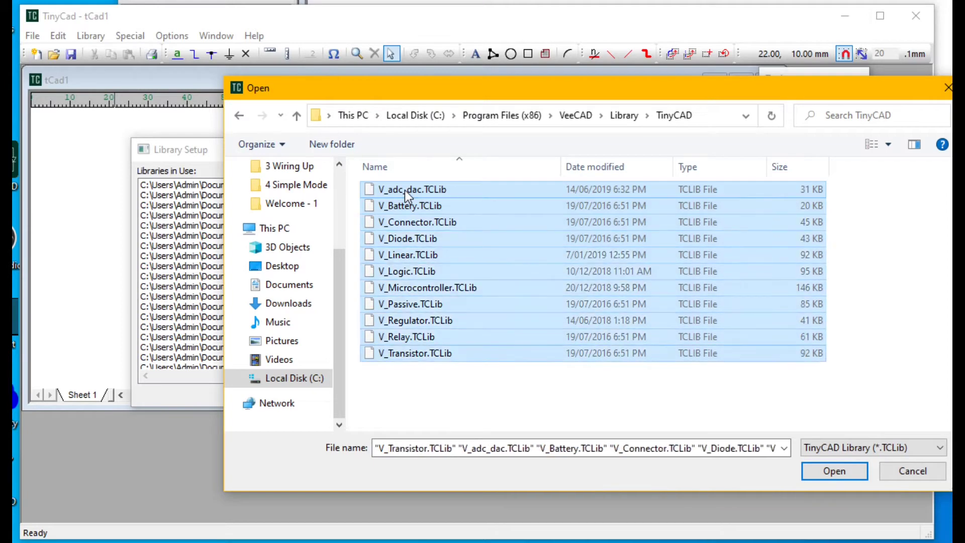
pyautogui.click(835, 470)
pyautogui.press('Return')
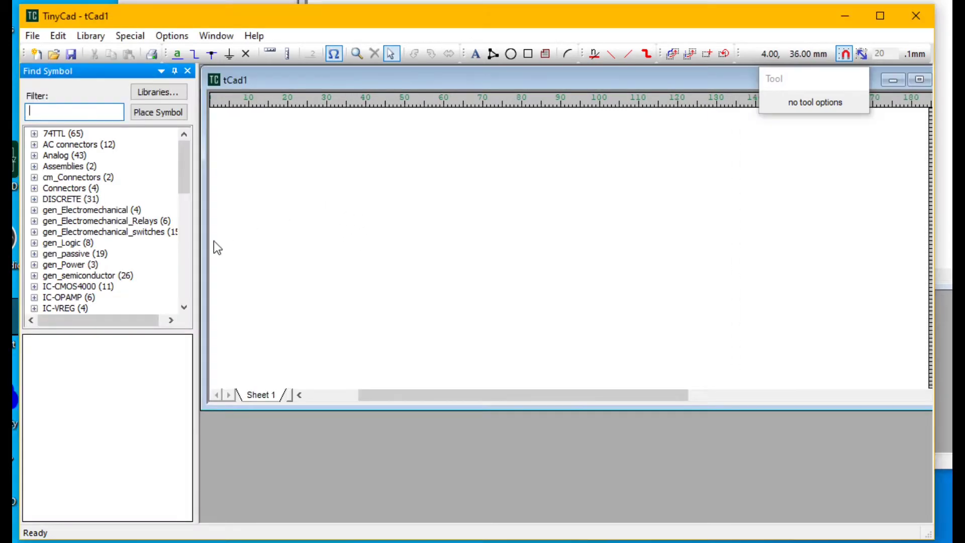
pyautogui.moveTo(188, 171); pyautogui.dragTo(197, 282)
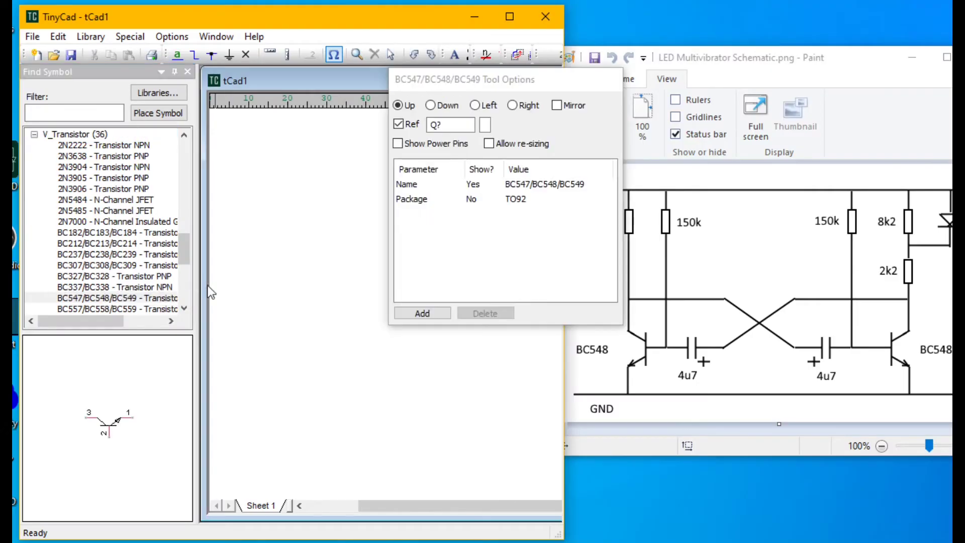
# - Place two BC547/BC548/BC549 transistors, one oriented Left and one oriented Right
pyautogui.click(475, 105)
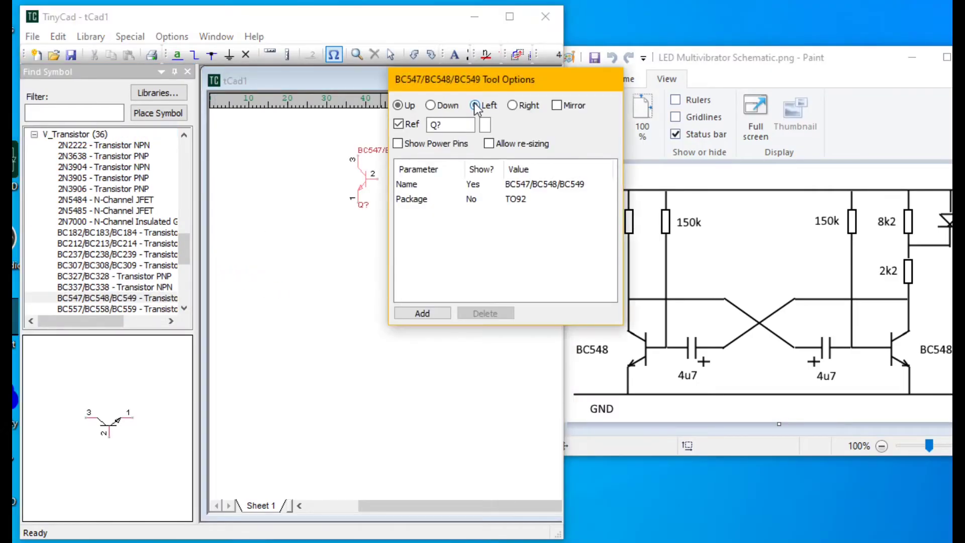
pyautogui.click(293, 286)
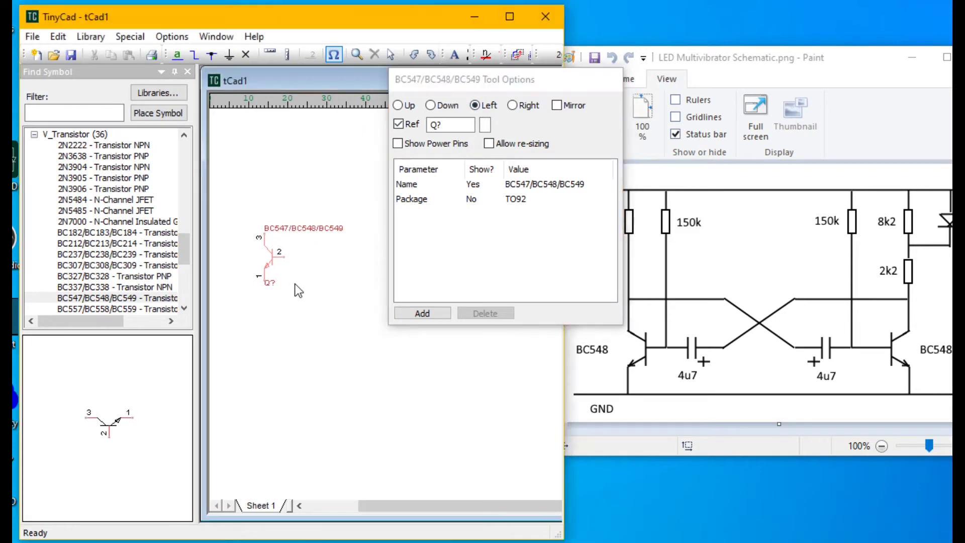
pyautogui.click(365, 260)
pyautogui.press('Escape')
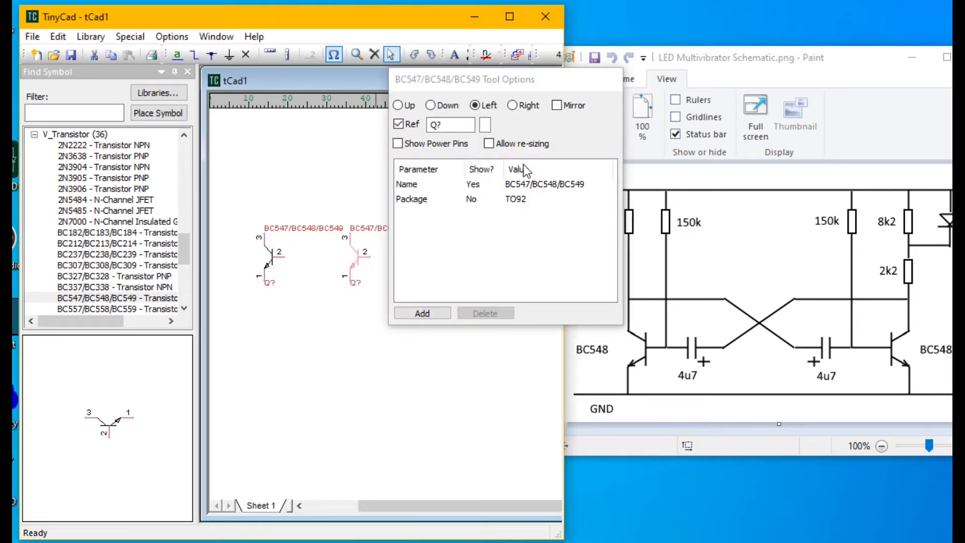
pyautogui.click(514, 106)
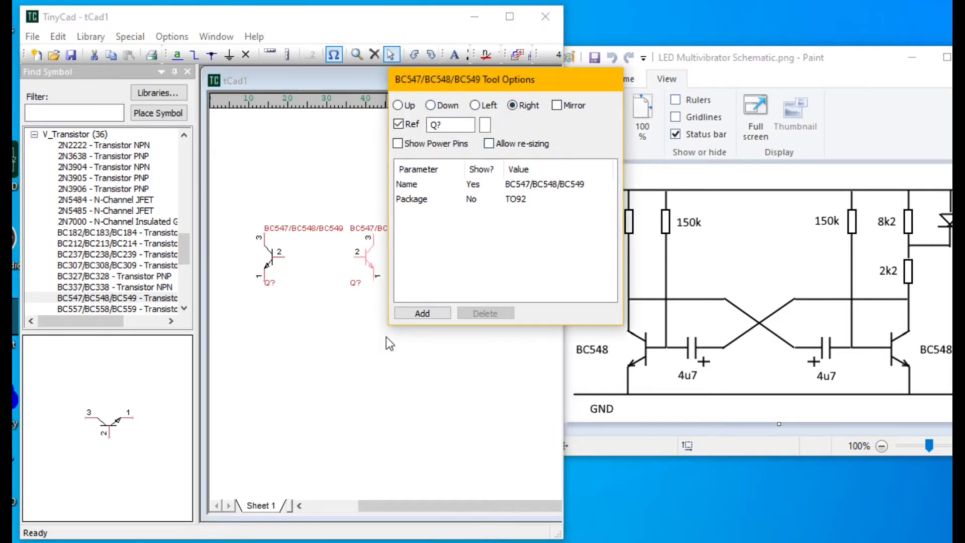
pyautogui.scroll(3, 105, 227)
# - Place two C-ELECTRO_RA1_2 electrolytic capacitors from V_Passive below the transistors
pyautogui.click(34, 243)
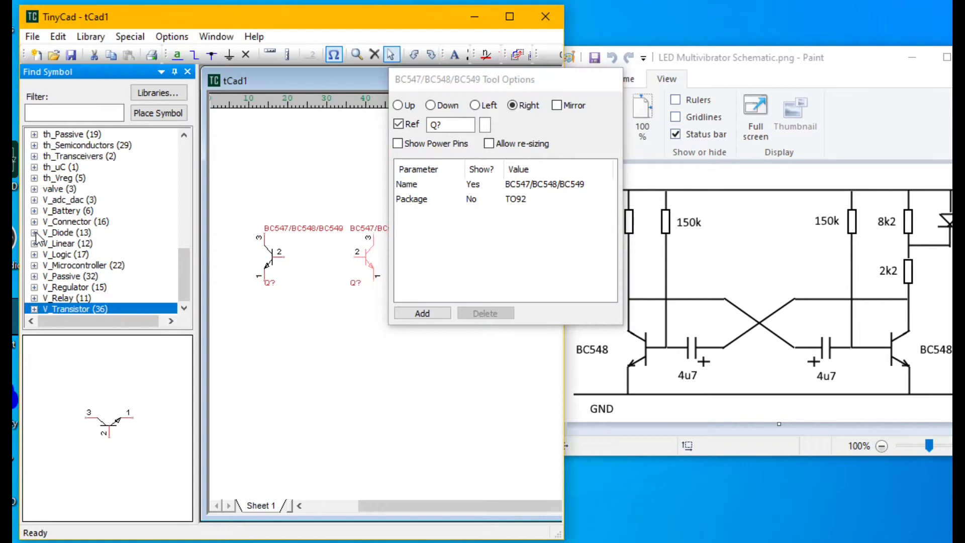
pyautogui.click(33, 277)
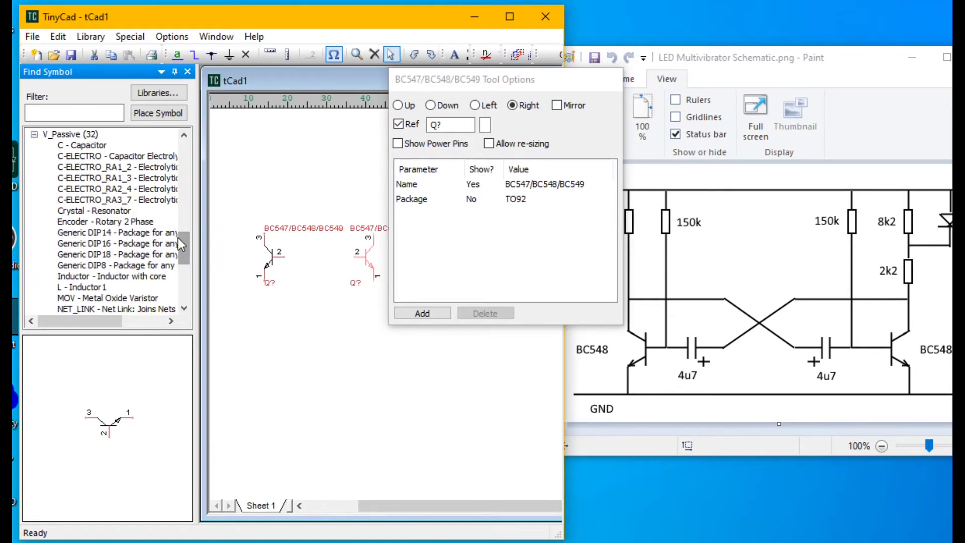
pyautogui.click(138, 166)
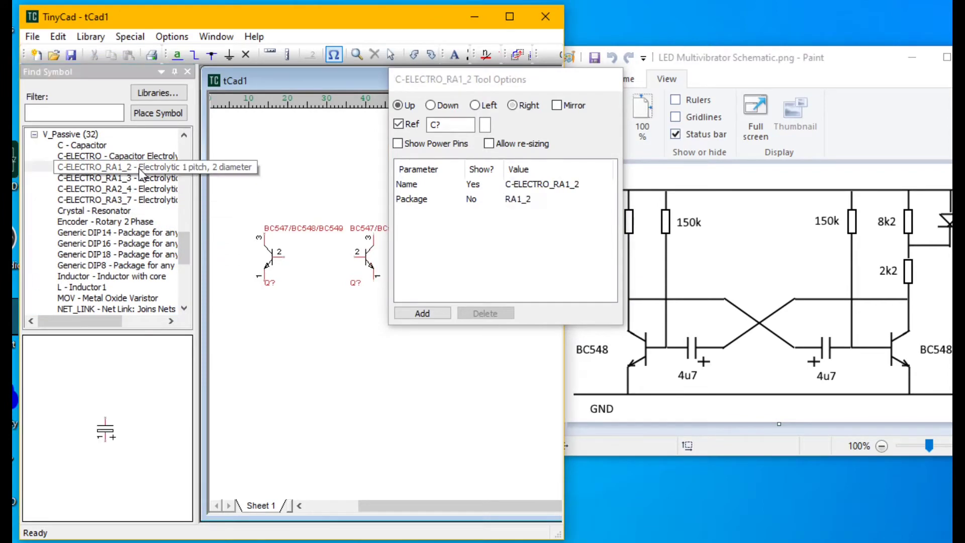
pyautogui.click(281, 377)
pyautogui.click(373, 376)
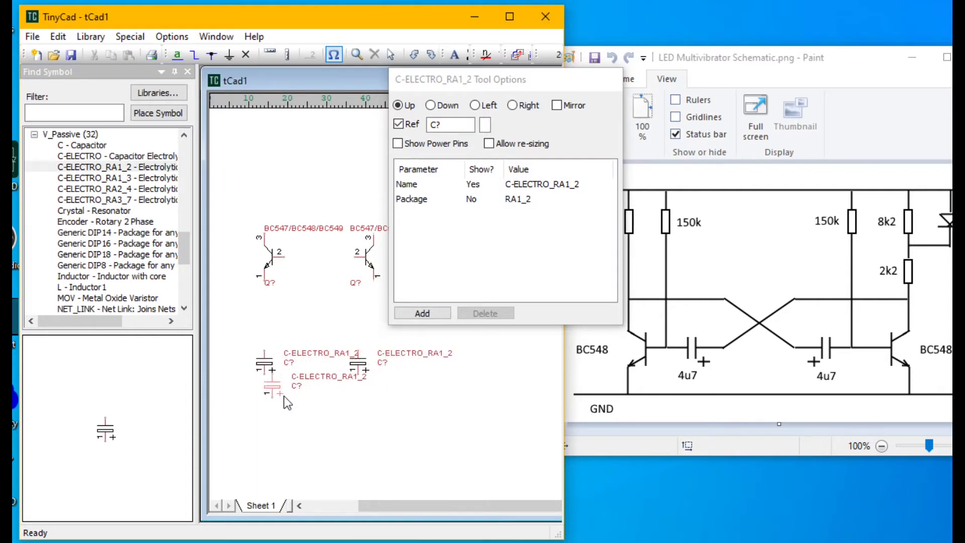
pyautogui.scroll(-1, 182, 244)
pyautogui.scroll(-2, 183, 253)
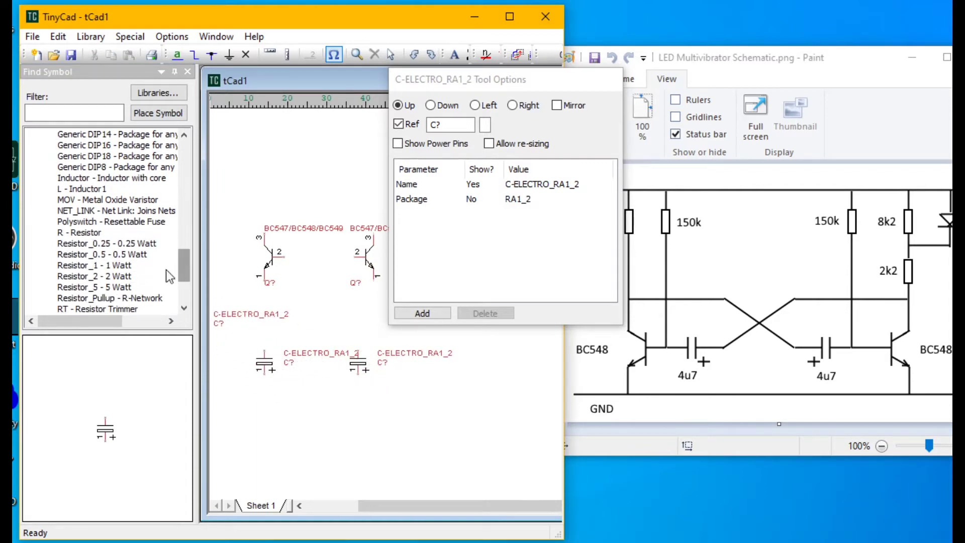
# - Place four Resistor_0.25 resistors in two rows above the transistors
pyautogui.click(93, 245)
pyautogui.click(264, 187)
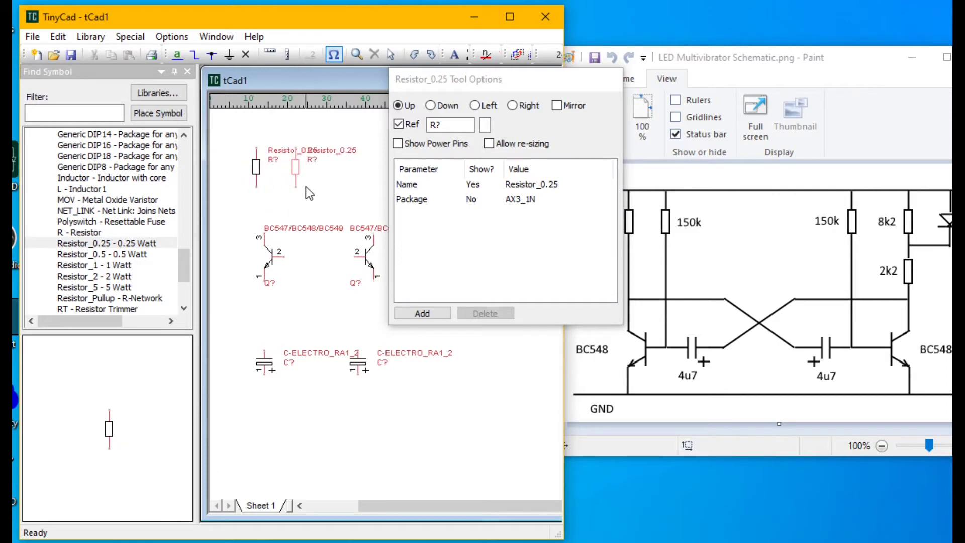
pyautogui.click(305, 186)
pyautogui.click(359, 186)
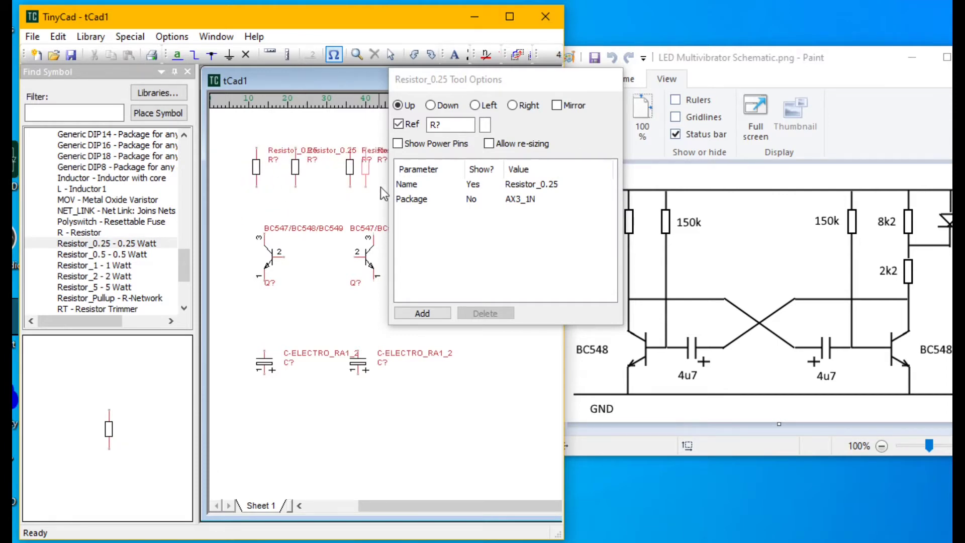
pyautogui.click(379, 213)
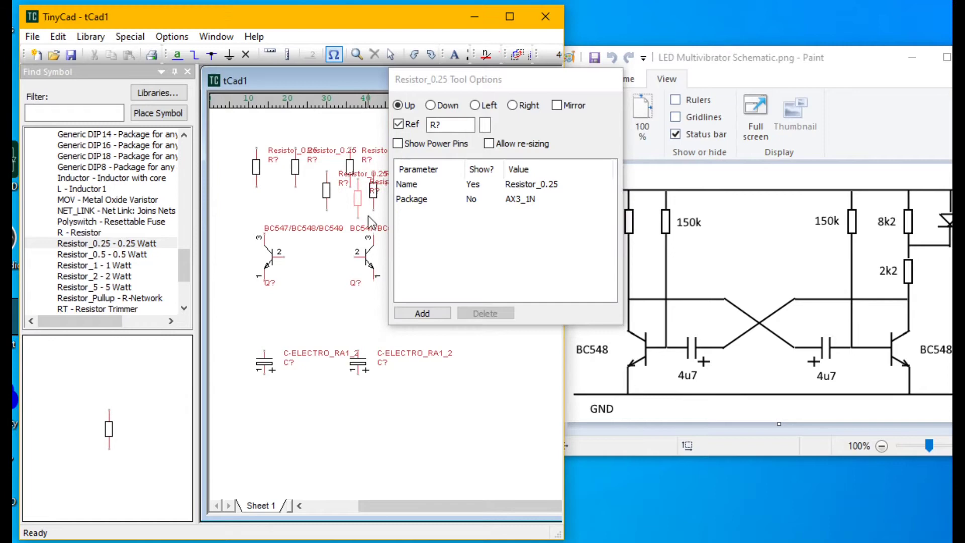
pyautogui.press('Escape')
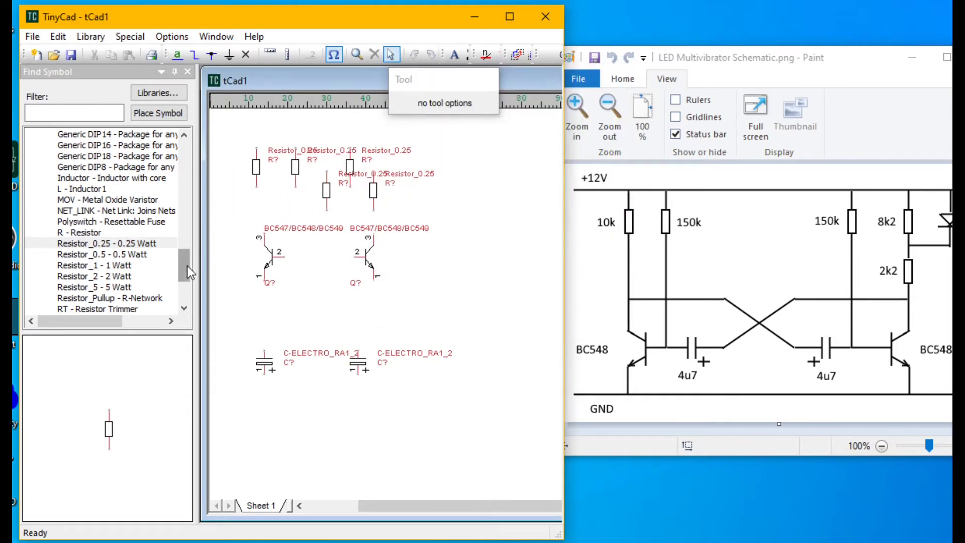
pyautogui.moveTo(188, 265); pyautogui.dragTo(186, 243)
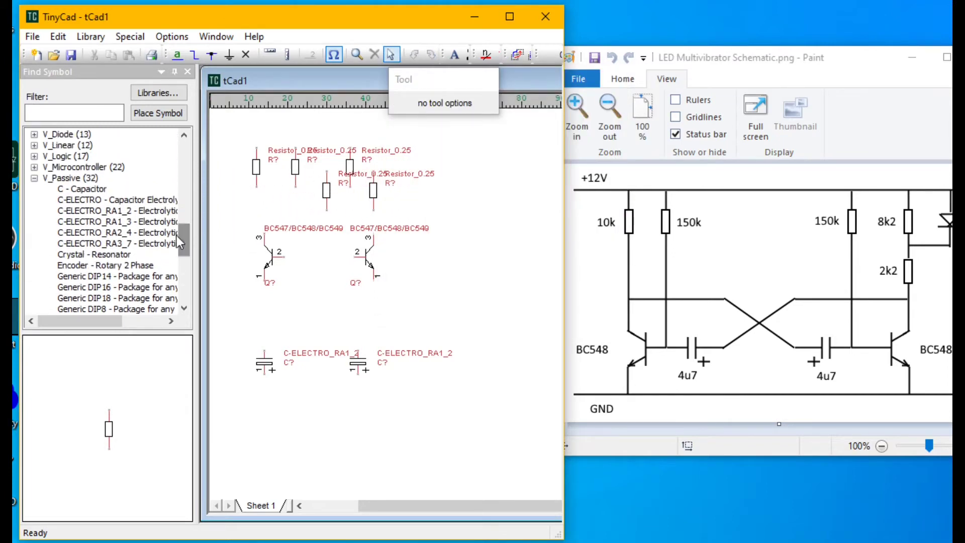
# - Place the two-pin Conn_2 connector from V_Connector on the schematic
pyautogui.click(34, 186)
pyautogui.click(35, 223)
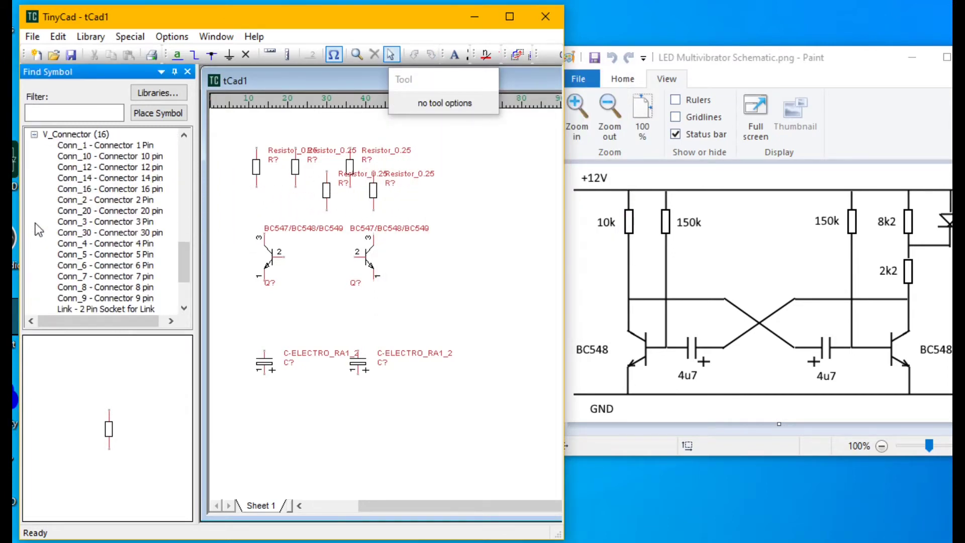
pyautogui.doubleClick(110, 200)
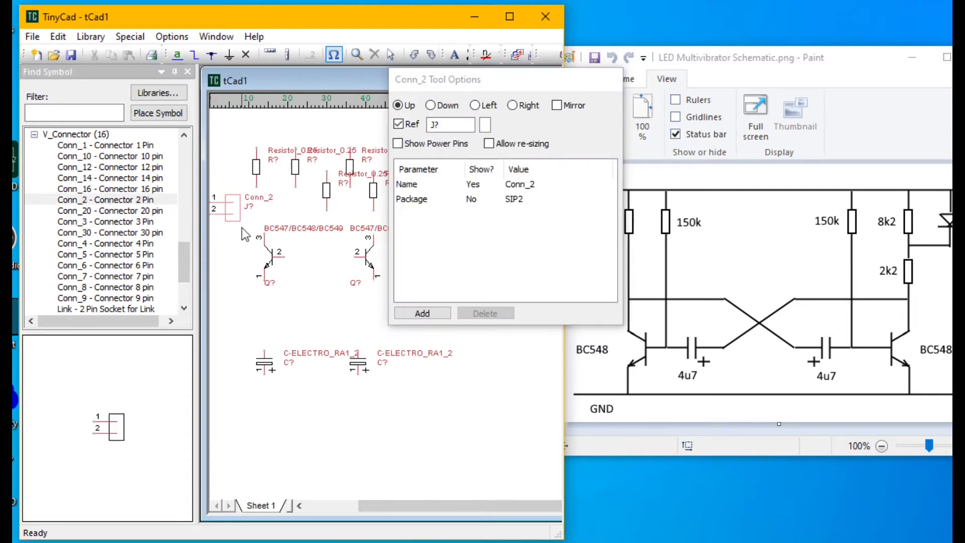
pyautogui.click(248, 234)
pyautogui.moveTo(184, 269); pyautogui.dragTo(182, 252)
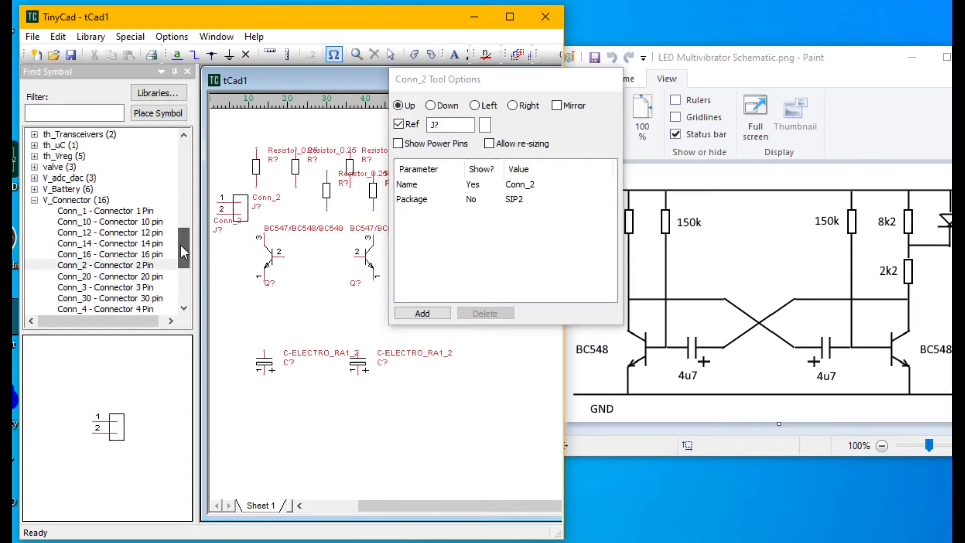
# - Place one LED from the V_Diode library on the schematic
pyautogui.click(35, 200)
pyautogui.click(34, 232)
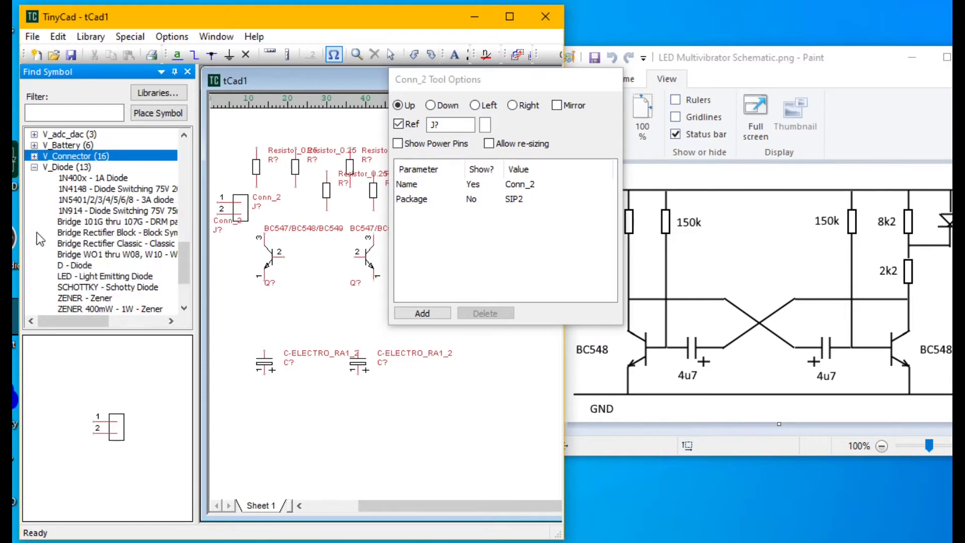
pyautogui.click(88, 277)
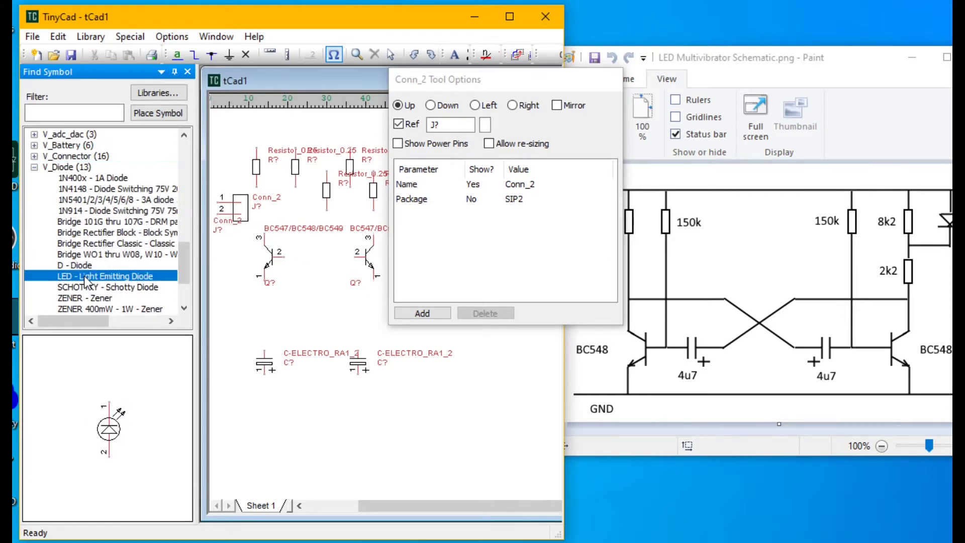
pyautogui.click(328, 336)
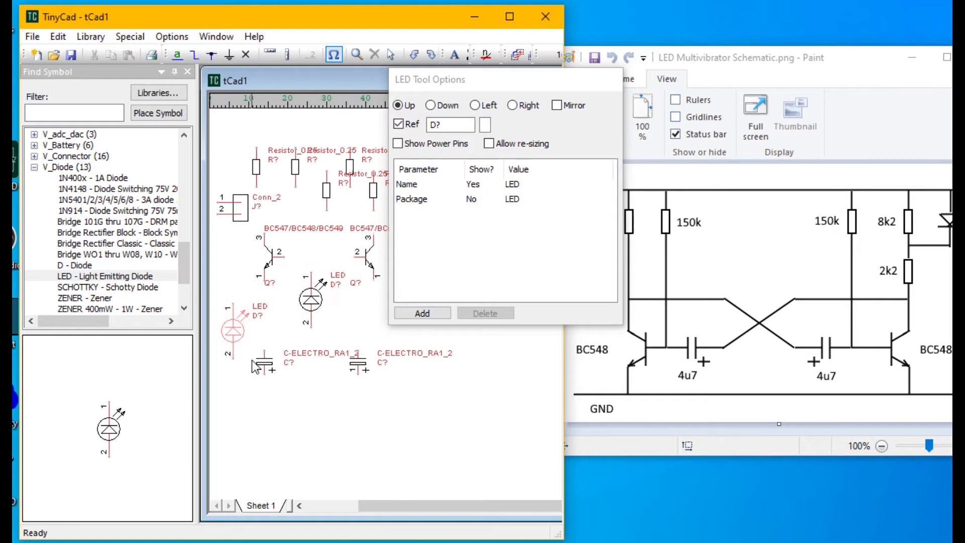
pyautogui.press('Escape')
# - Position both transistors and capacitors along the bottom, with right-facing and horizontal orientations
pyautogui.click(186, 71)
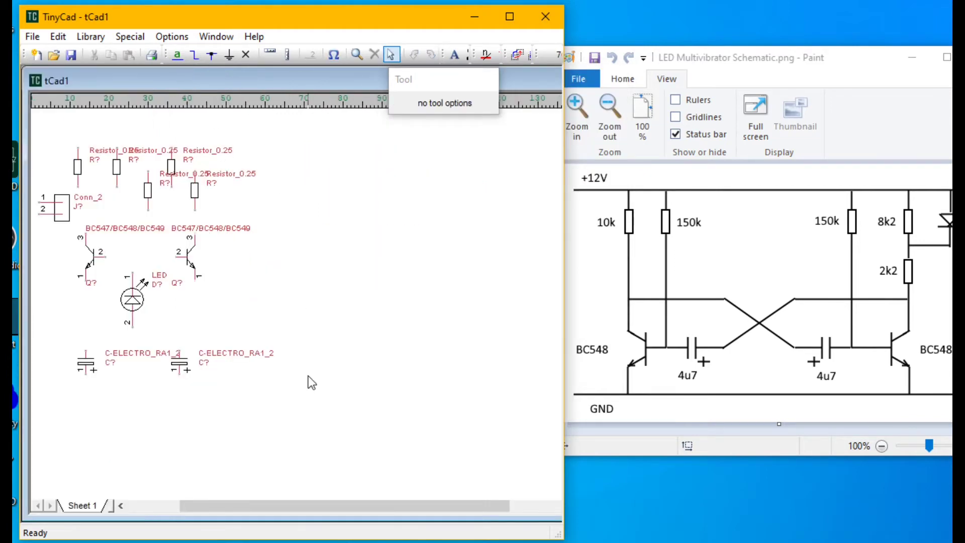
pyautogui.moveTo(214, 257); pyautogui.dragTo(377, 369)
pyautogui.click(518, 50)
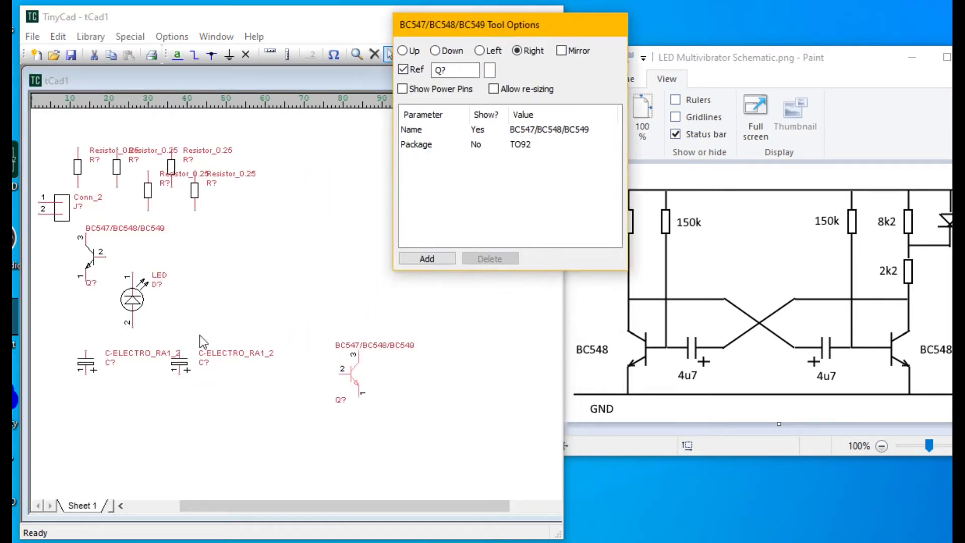
pyautogui.moveTo(90, 257); pyautogui.dragTo(129, 387)
pyautogui.moveTo(180, 363); pyautogui.dragTo(238, 438)
pyautogui.click(404, 51)
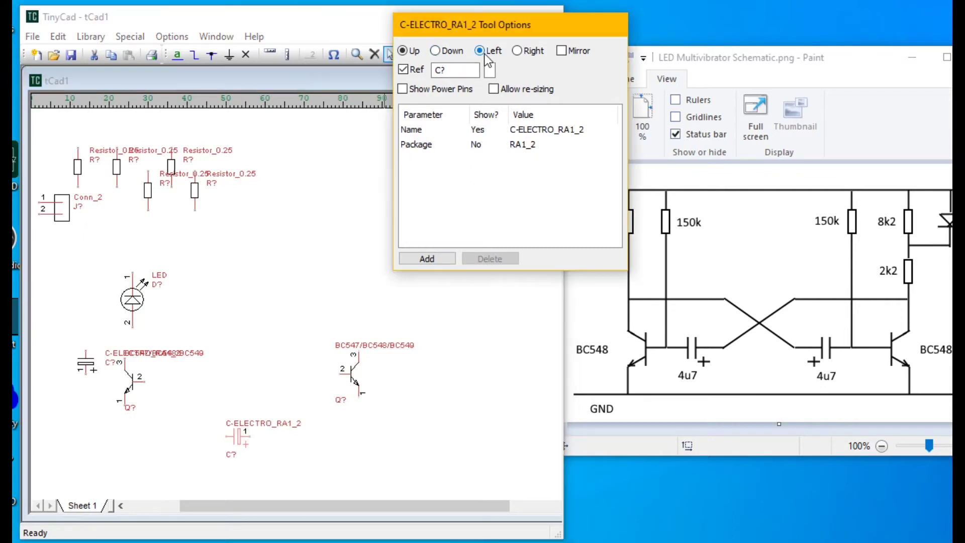
pyautogui.moveTo(87, 364); pyautogui.dragTo(386, 431)
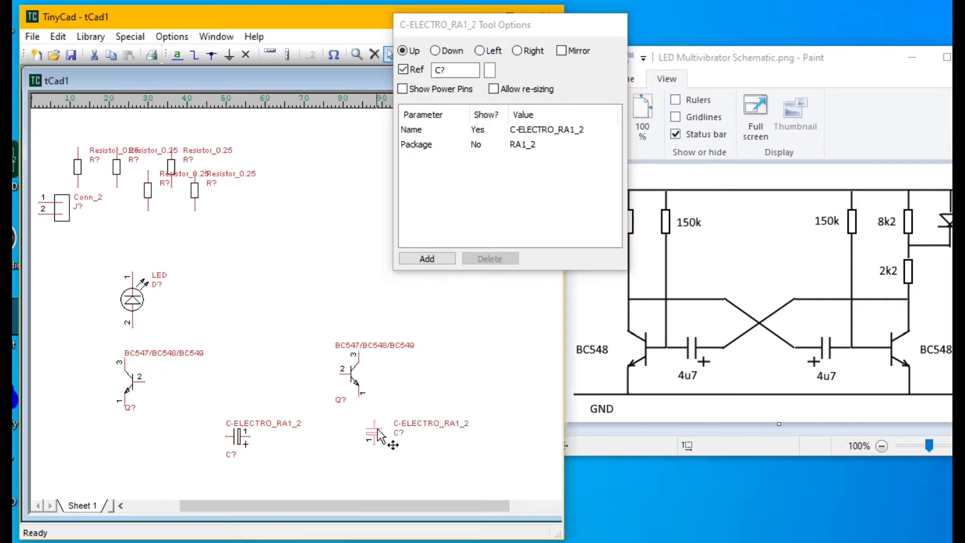
pyautogui.click(517, 51)
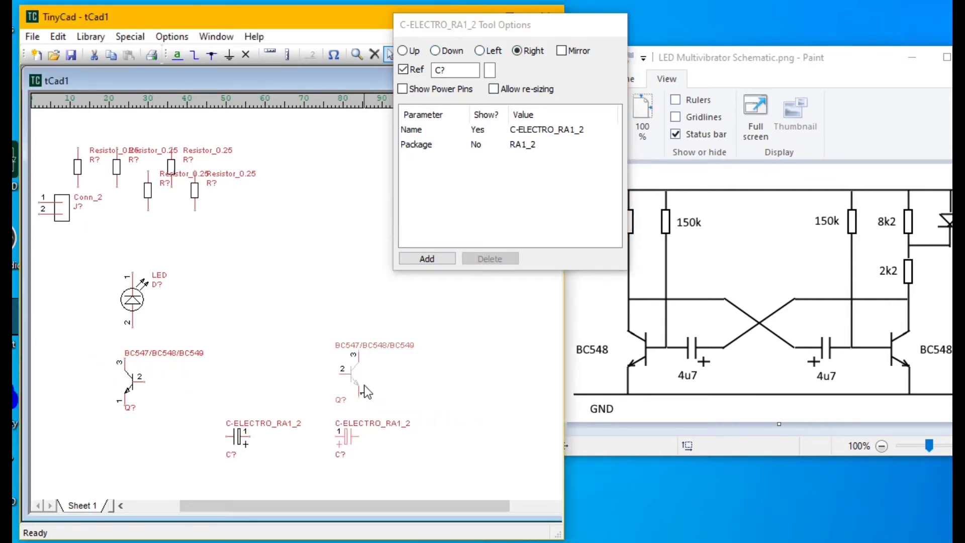
pyautogui.moveTo(371, 367); pyautogui.dragTo(403, 367)
pyautogui.moveTo(381, 432); pyautogui.dragTo(311, 385)
pyautogui.moveTo(240, 438); pyautogui.dragTo(177, 382)
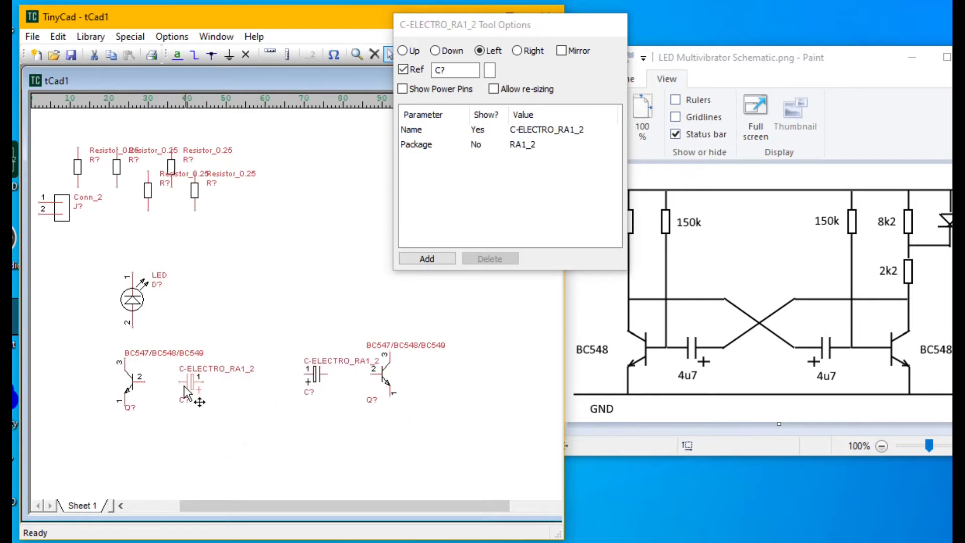
# - Move the downward-pointing LED and the resistors into the upper right and left groups
pyautogui.moveTo(331, 368); pyautogui.dragTo(346, 379)
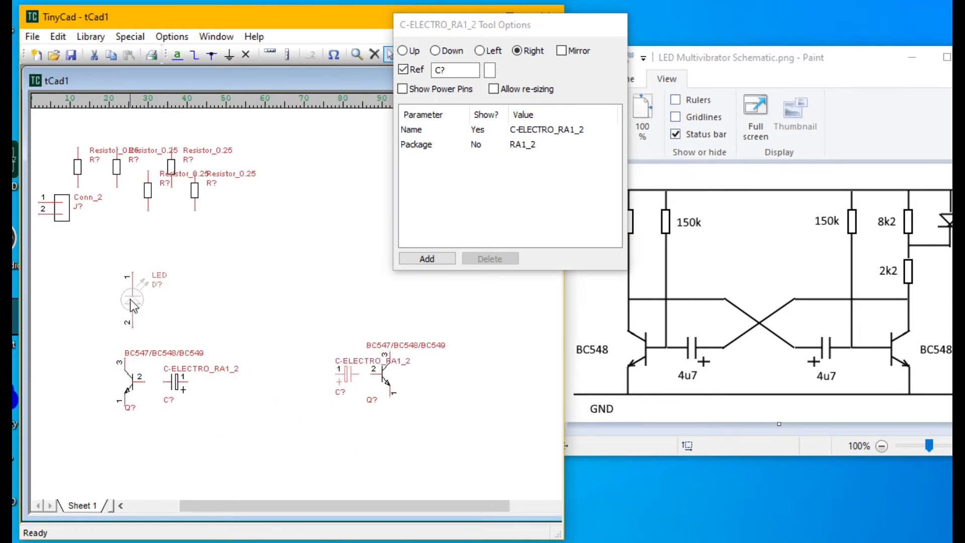
pyautogui.moveTo(160, 302); pyautogui.dragTo(329, 264)
pyautogui.click(435, 50)
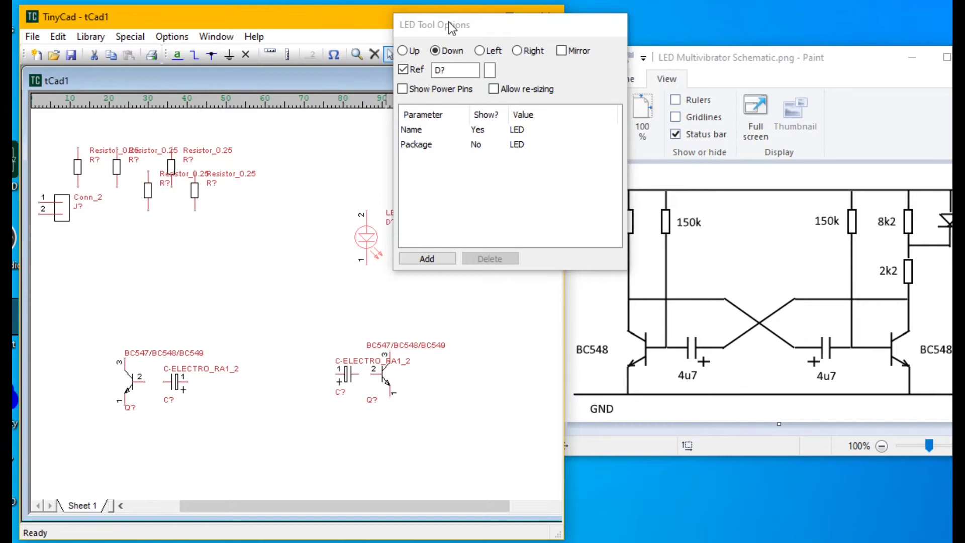
pyautogui.moveTo(448, 26); pyautogui.dragTo(577, 105)
pyautogui.click(392, 218)
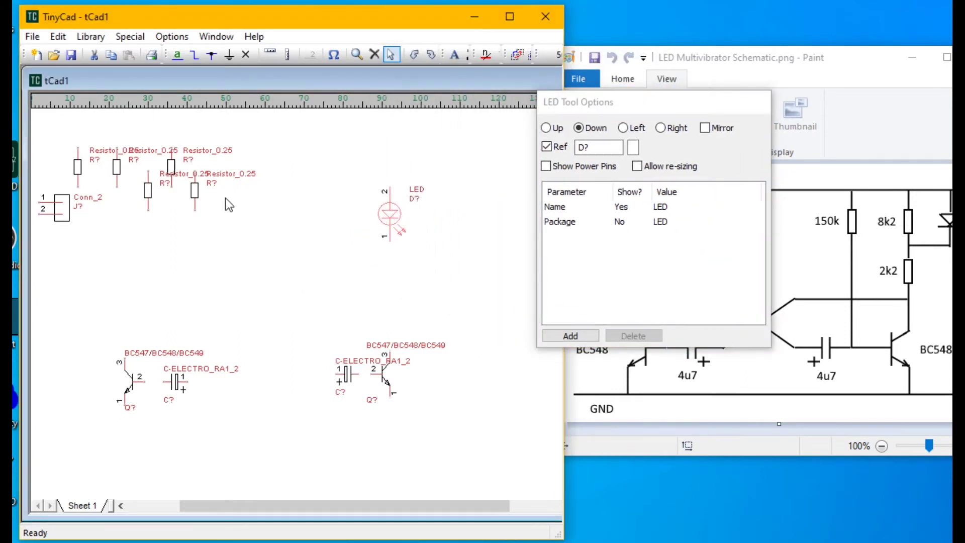
pyautogui.moveTo(194, 195); pyautogui.dragTo(341, 218)
pyautogui.moveTo(149, 191); pyautogui.dragTo(390, 301)
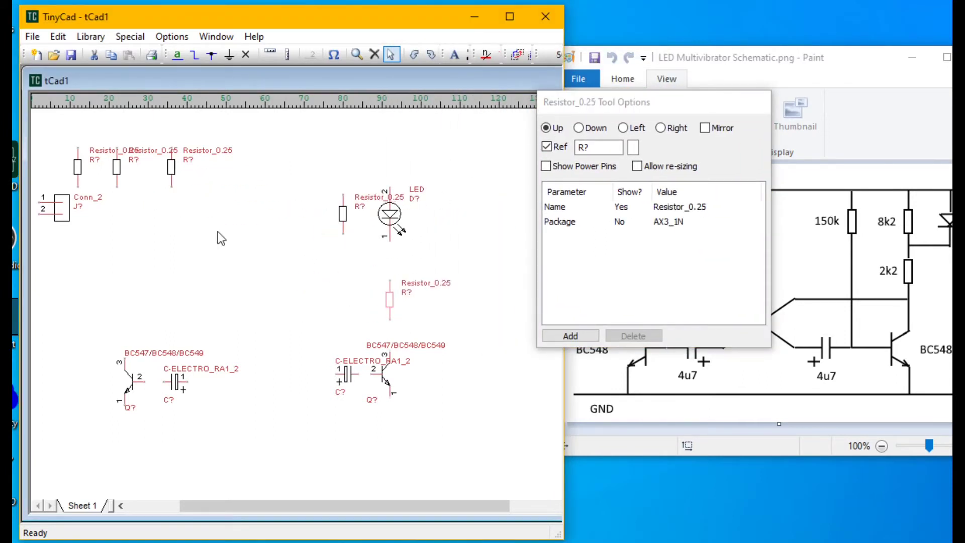
pyautogui.moveTo(171, 169); pyautogui.dragTo(126, 286)
pyautogui.moveTo(77, 168); pyautogui.dragTo(163, 291)
pyautogui.moveTo(61, 207)
pyautogui.mouseDown()
pyautogui.moveTo(87, 223)
pyautogui.moveTo(61, 334)
pyautogui.mouseUp()
# - Mirror the connector, move it to the left, and align the whole circuit
pyautogui.click(704, 128)
pyautogui.moveTo(484, 461)
pyautogui.mouseDown()
pyautogui.moveTo(425, 309)
pyautogui.moveTo(38, 137)
pyautogui.mouseUp()
pyautogui.moveTo(56, 332); pyautogui.dragTo(103, 340)
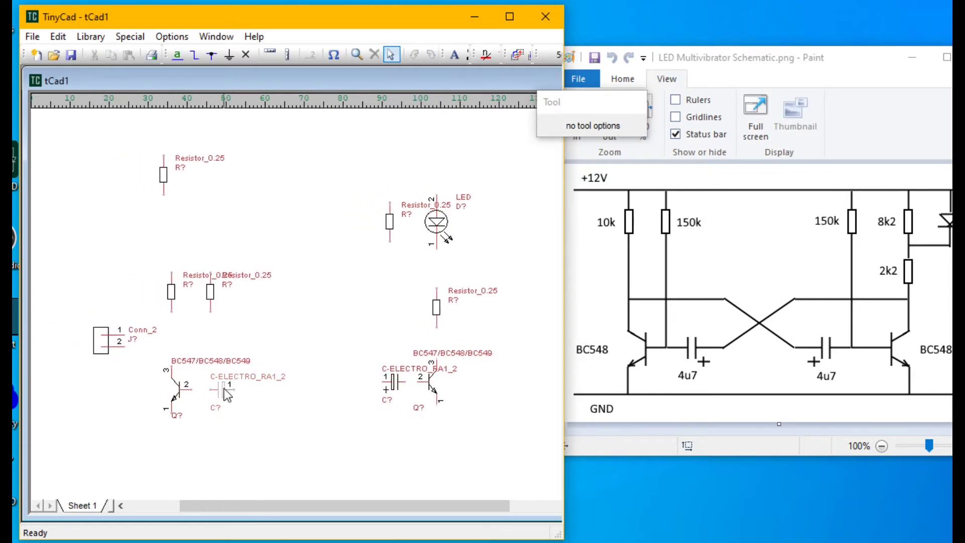
pyautogui.moveTo(225, 392); pyautogui.dragTo(248, 392)
pyautogui.moveTo(422, 402)
pyautogui.mouseDown()
pyautogui.moveTo(422, 410)
pyautogui.moveTo(370, 393)
pyautogui.mouseUp()
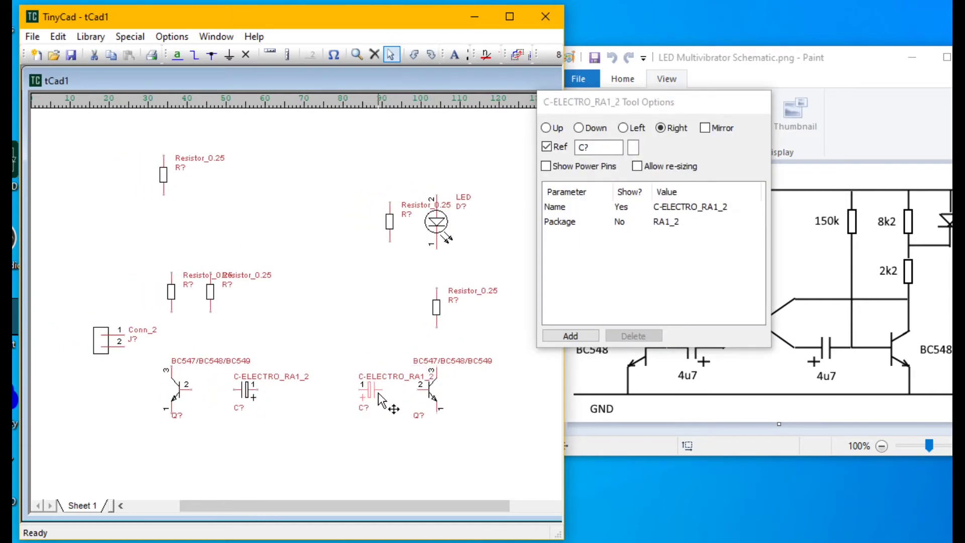
# - Draw the bottom ground wire and lower both transistors and the left capacitor onto it
pyautogui.click(195, 54)
pyautogui.click(105, 422)
pyautogui.click(515, 422)
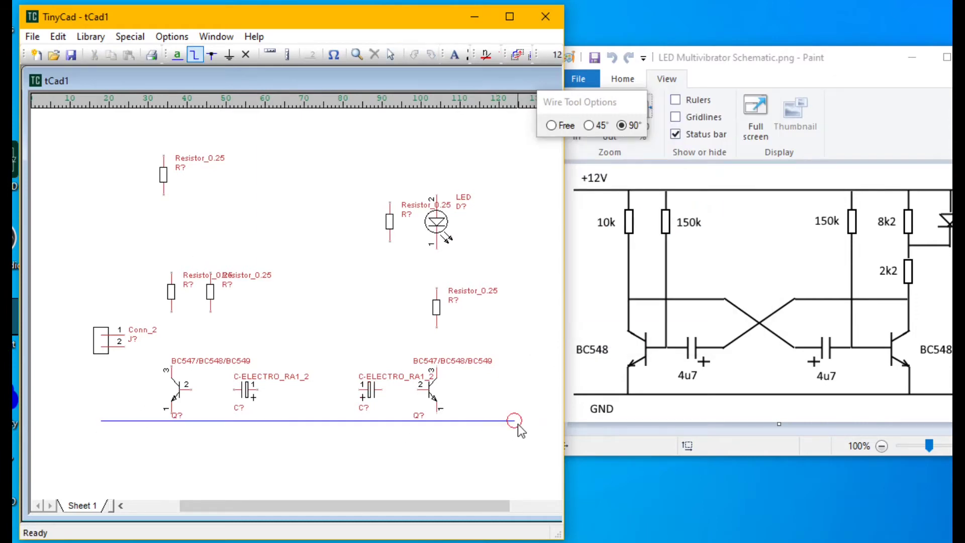
pyautogui.press('Escape')
pyautogui.moveTo(436, 401); pyautogui.dragTo(441, 410)
pyautogui.moveTo(179, 400); pyautogui.dragTo(180, 407)
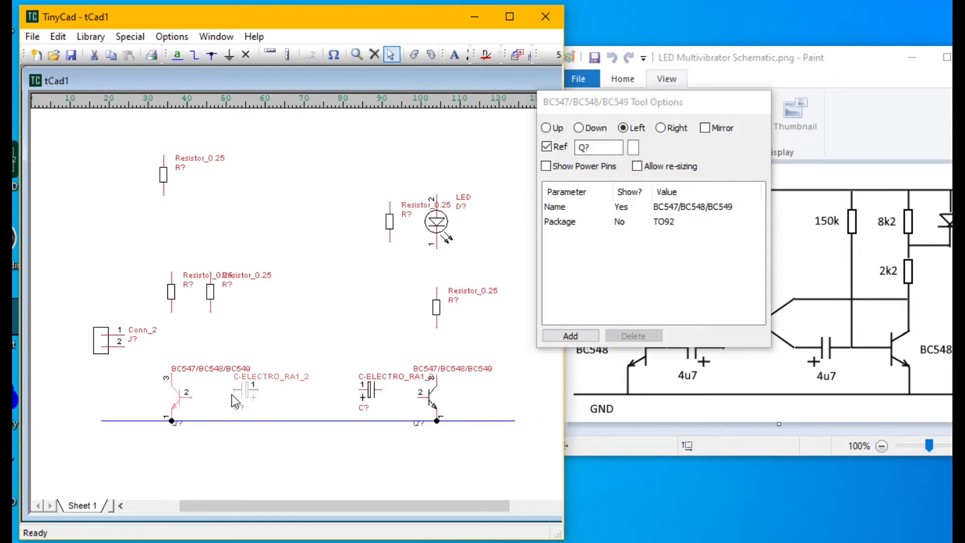
pyautogui.moveTo(245, 389); pyautogui.dragTo(245, 398)
# - Wire the left transistor's base across to the capacitors and align the right capacitor
pyautogui.click(194, 54)
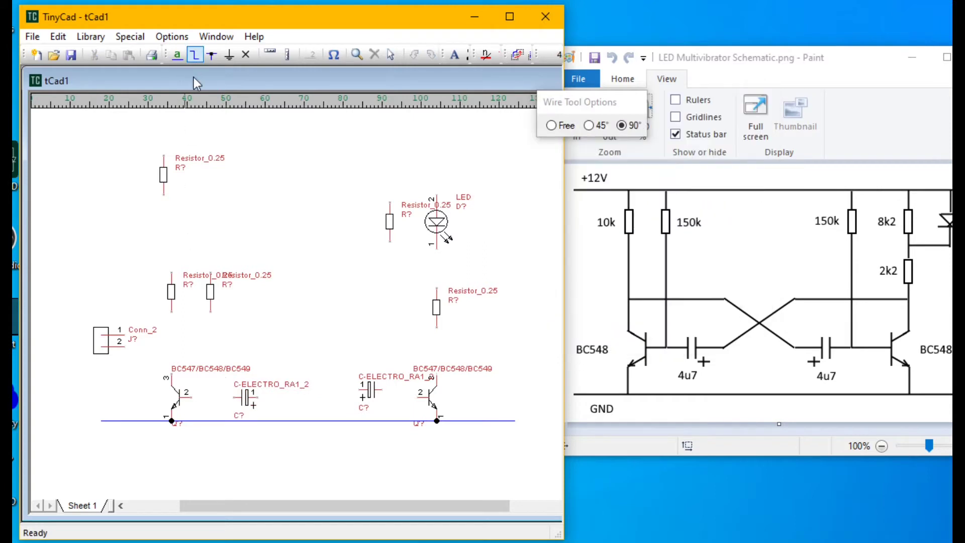
pyautogui.click(187, 394)
pyautogui.click(240, 394)
pyautogui.press('Escape')
pyautogui.click(376, 395)
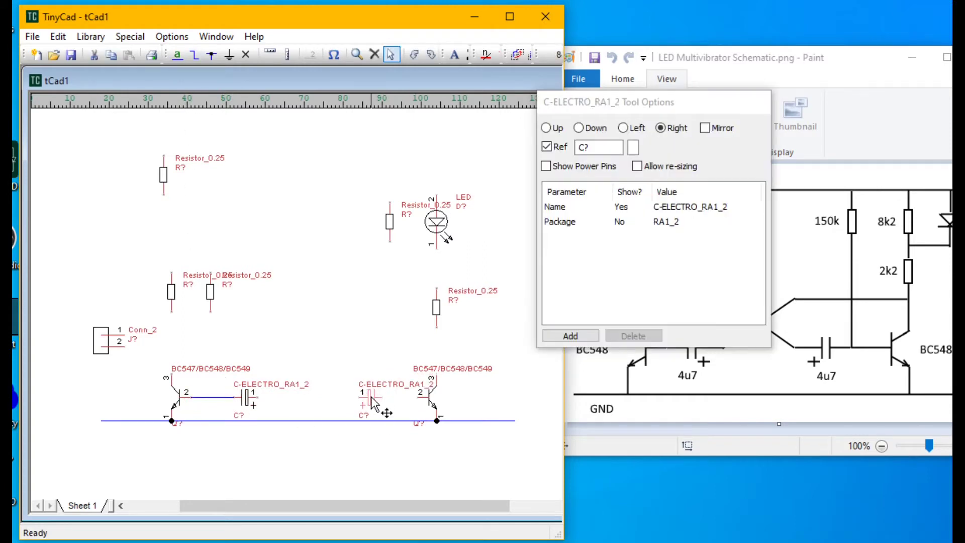
pyautogui.moveTo(375, 396); pyautogui.dragTo(365, 405)
pyautogui.click(210, 366)
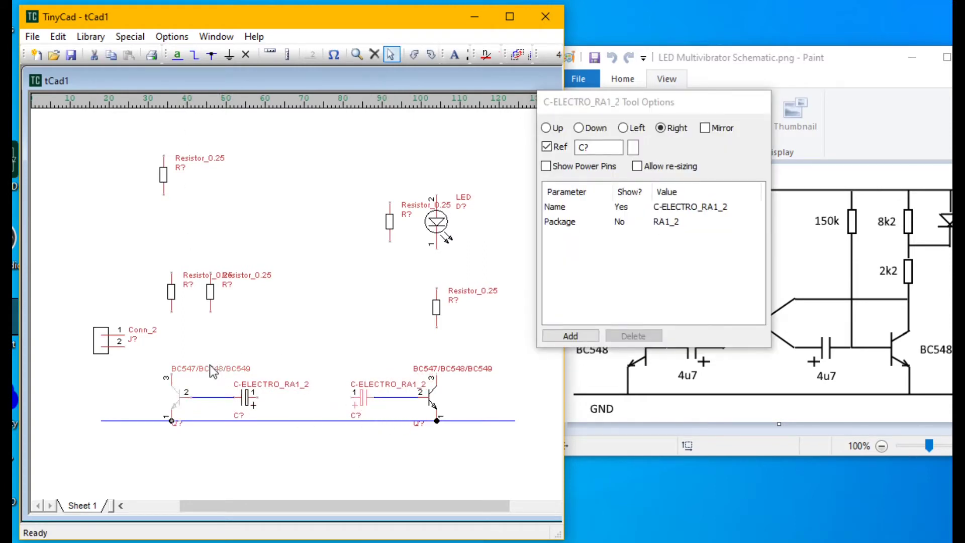
# - Wire the left and right resistors down to the capacitor nodes
pyautogui.press('w')
pyautogui.click(210, 310)
pyautogui.click(210, 397)
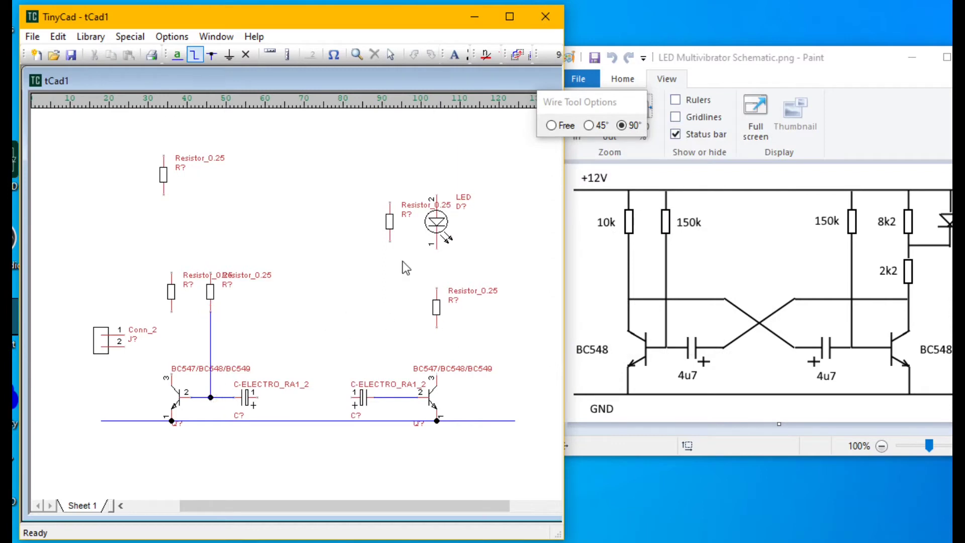
pyautogui.click(390, 241)
pyautogui.click(390, 397)
pyautogui.press('Escape')
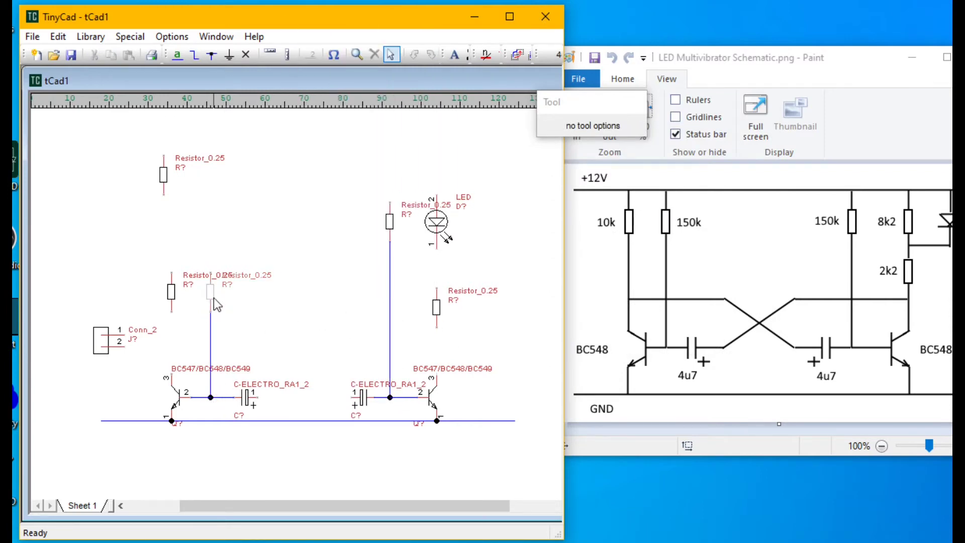
pyautogui.moveTo(219, 290); pyautogui.dragTo(219, 259)
# - Wire the far-left resistor to the left transistor and lower the lower-right resistor
pyautogui.click(181, 272)
pyautogui.press('w')
pyautogui.click(171, 279)
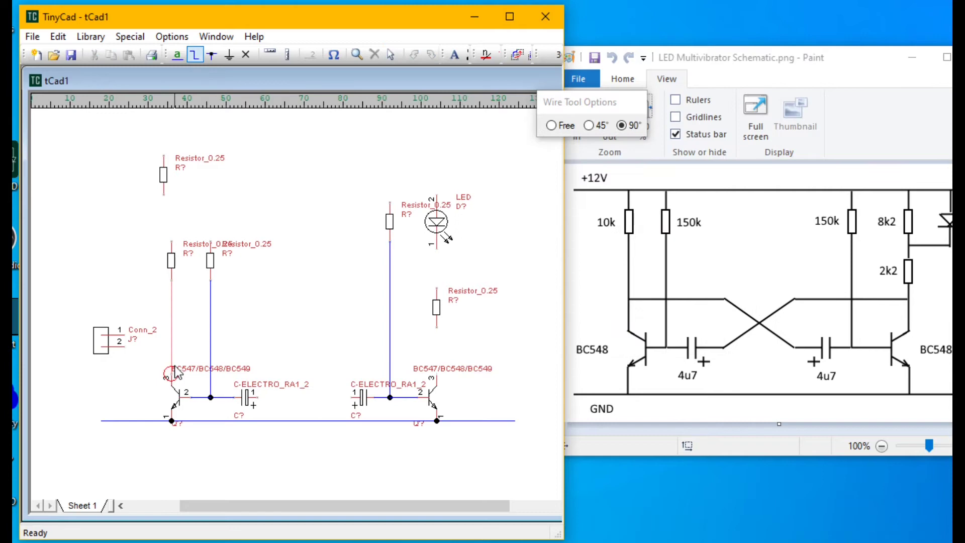
pyautogui.click(171, 375)
pyautogui.press('Escape')
pyautogui.moveTo(436, 305); pyautogui.dragTo(437, 338)
# - Reposition the LED lower and move the top resistor beside it
pyautogui.moveTo(440, 241); pyautogui.dragTo(439, 292)
pyautogui.moveTo(390, 221); pyautogui.dragTo(389, 260)
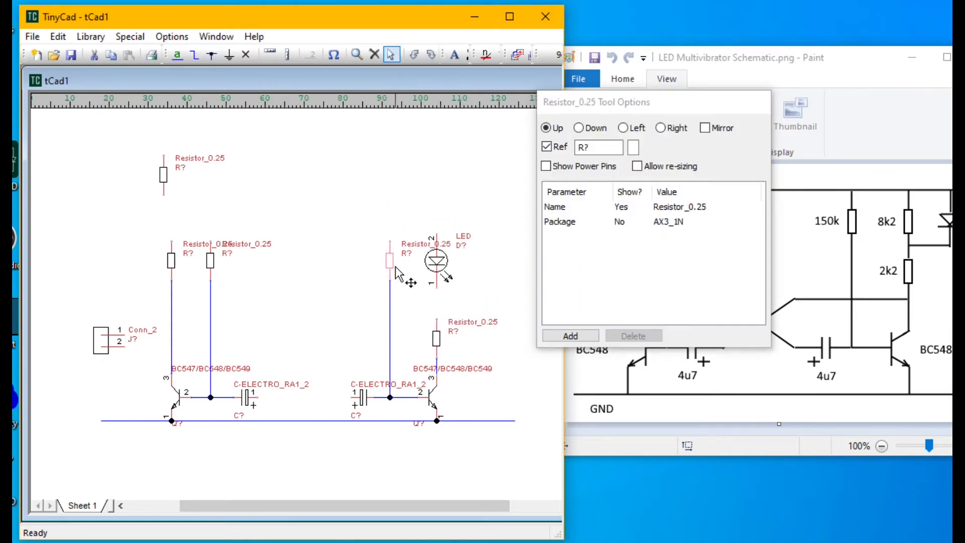
pyautogui.click(436, 276)
pyautogui.press('w')
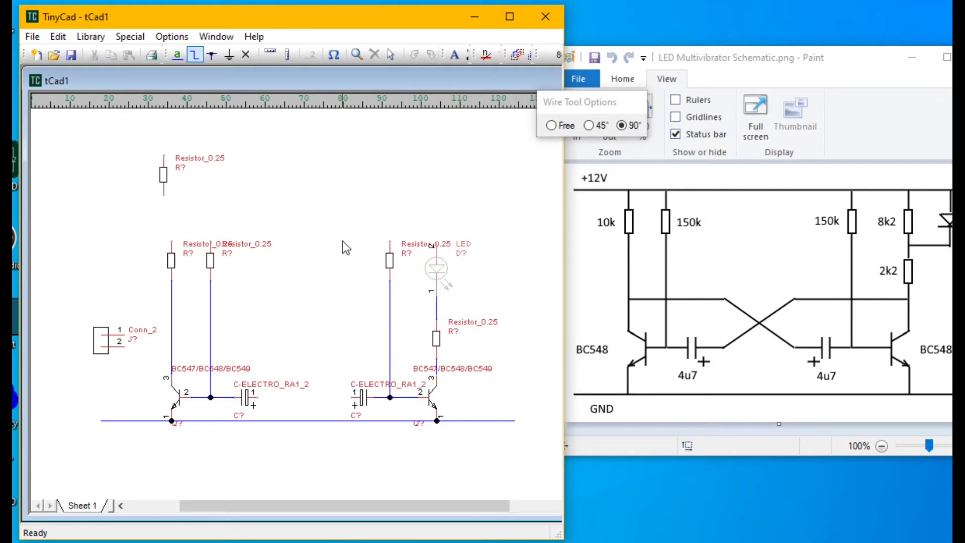
pyautogui.press('Escape')
pyautogui.moveTo(163, 177); pyautogui.dragTo(486, 266)
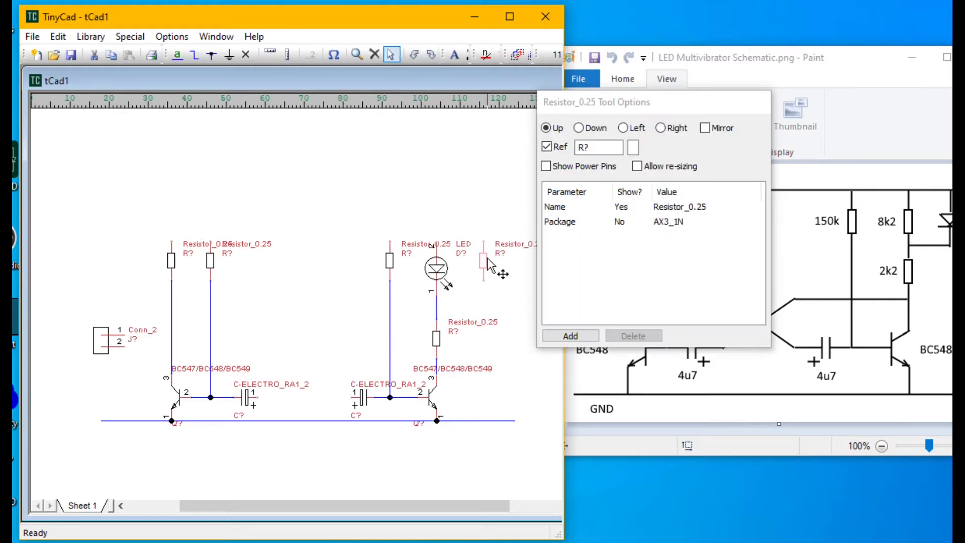
# - Connect the right resistor to the LED line and draw the top supply wire
pyautogui.press('w')
pyautogui.click(483, 280)
pyautogui.click(435, 303)
pyautogui.click(482, 242)
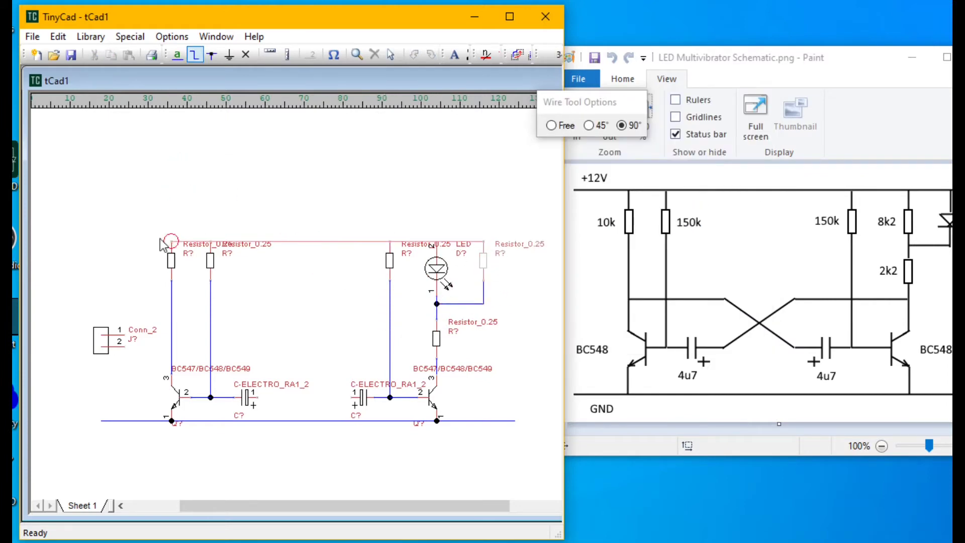
pyautogui.click(117, 241)
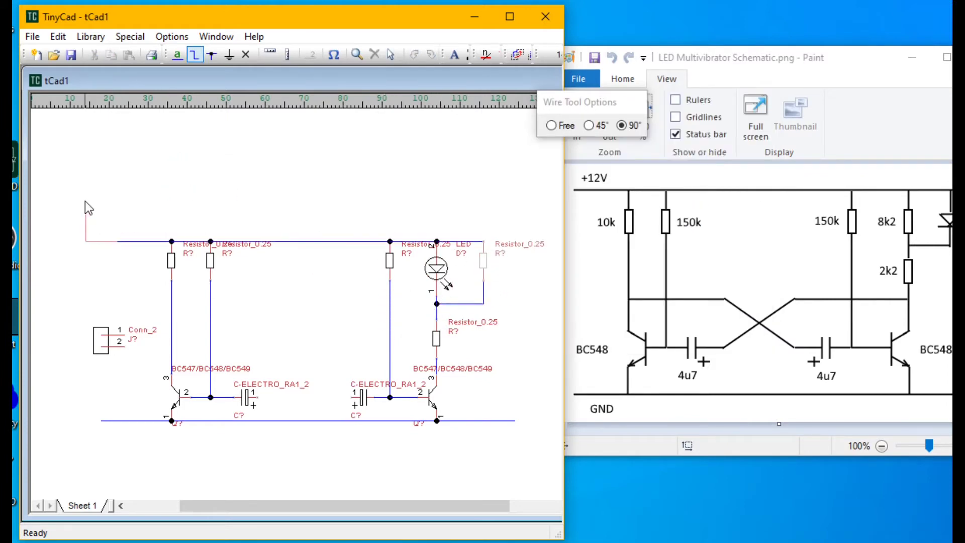
# - Run a wire from the top supply line through the connector pin down to ground
pyautogui.click(125, 241)
pyautogui.click(125, 345)
pyautogui.click(125, 420)
pyautogui.press('Escape')
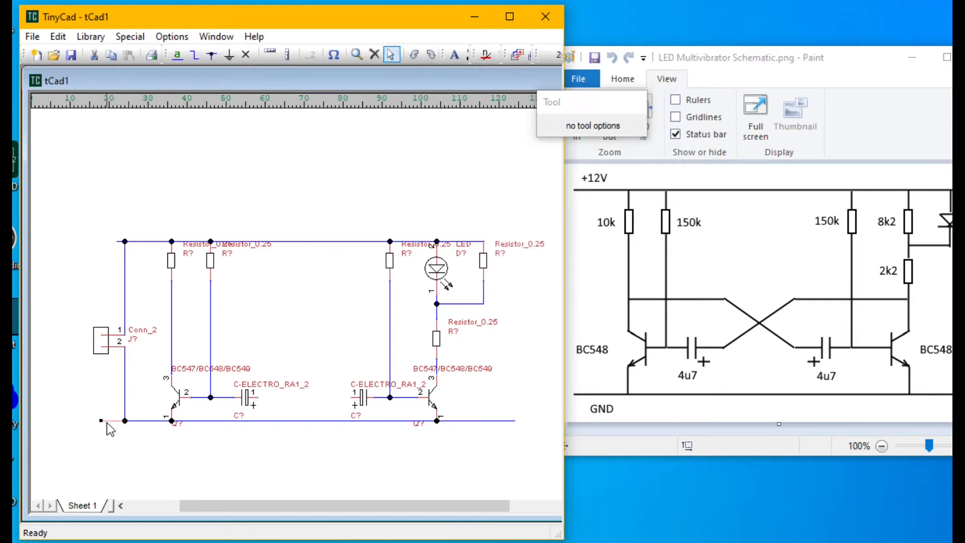
pyautogui.press('Escape')
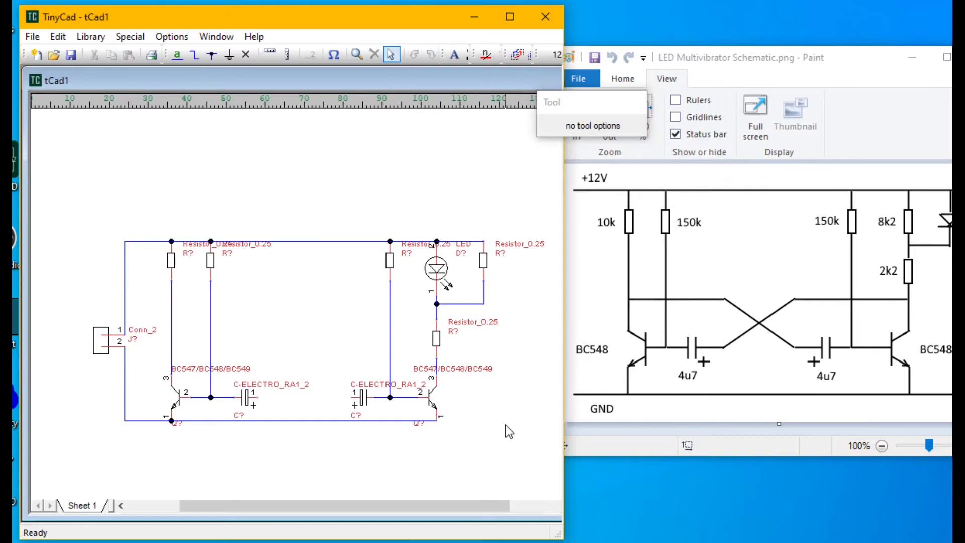
pyautogui.press('w')
# - Wire the left capacitor to the right resistor-transistor node and angle it diagonally
pyautogui.click(258, 397)
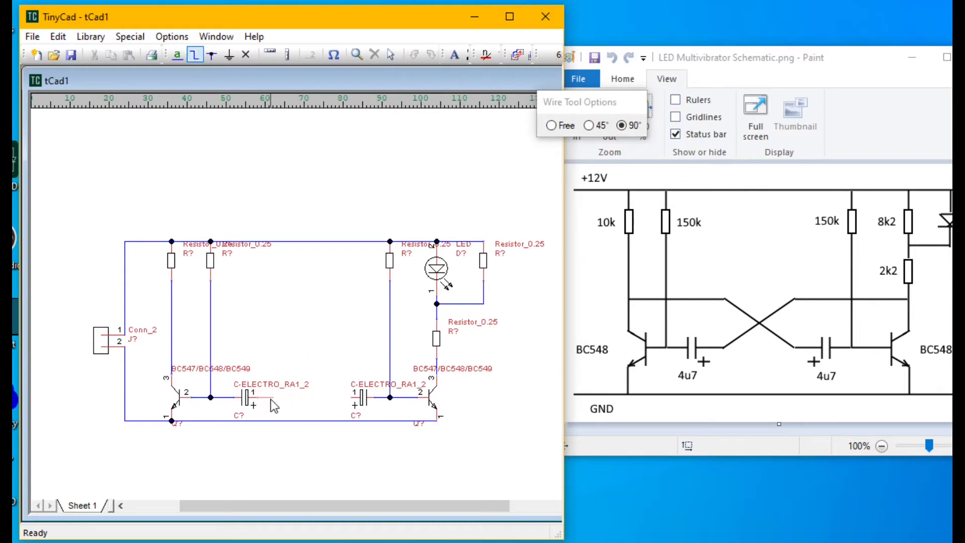
pyautogui.click(437, 360)
pyautogui.press('Escape')
pyautogui.click(272, 360)
pyautogui.moveTo(272, 361); pyautogui.dragTo(321, 360)
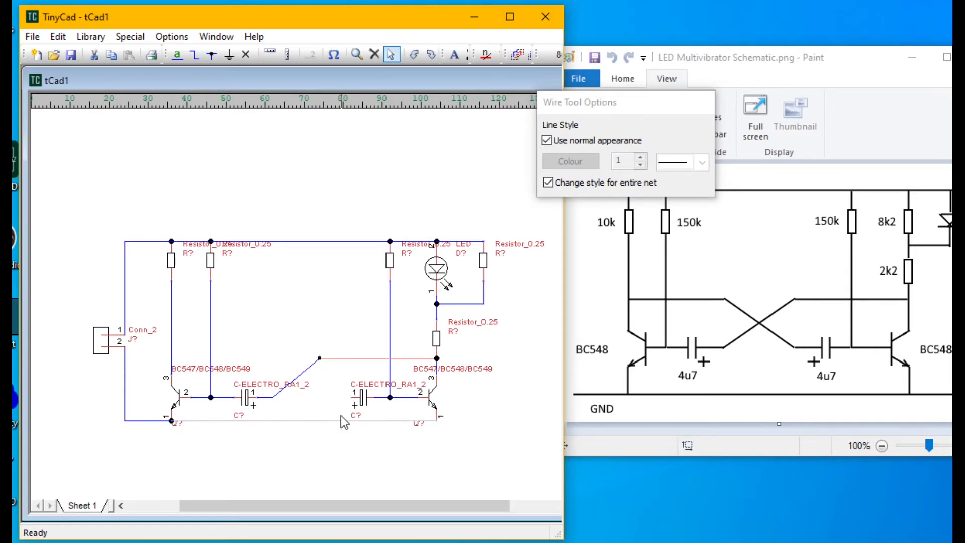
# - Wire the second capacitor node to the left transistor and reshape it to cross
pyautogui.press('w')
pyautogui.click(311, 395)
pyautogui.click(172, 375)
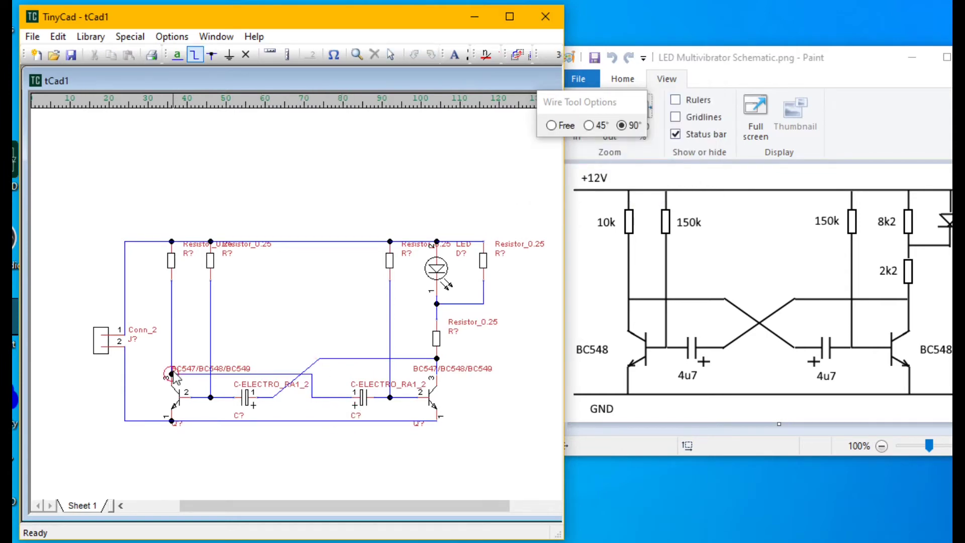
pyautogui.press('Escape')
pyautogui.moveTo(188, 381); pyautogui.dragTo(277, 359)
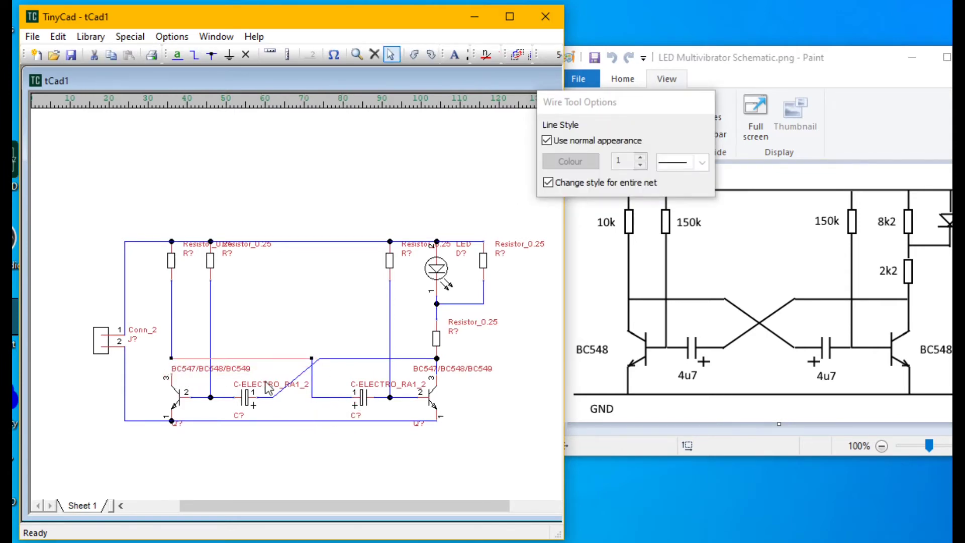
pyautogui.moveTo(140, 358); pyautogui.dragTo(172, 357)
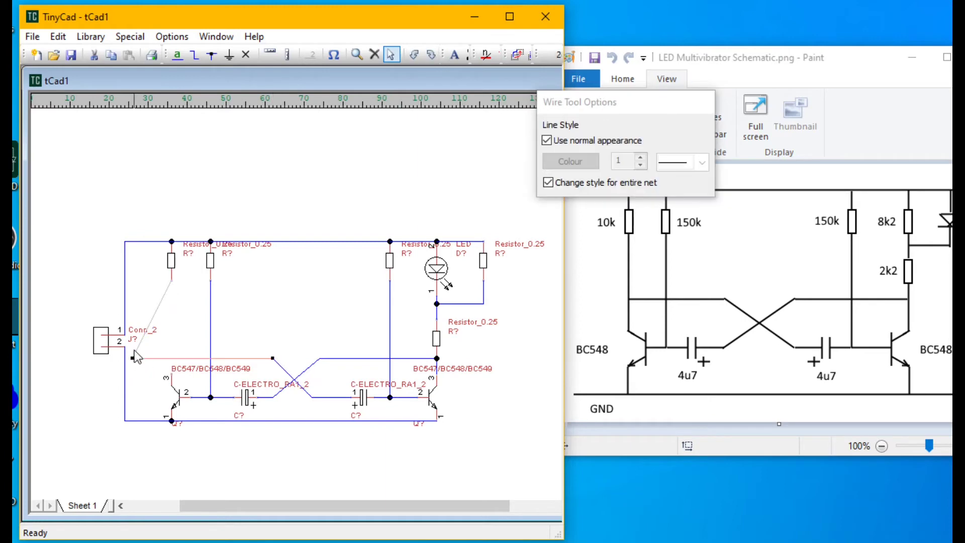
pyautogui.press('w')
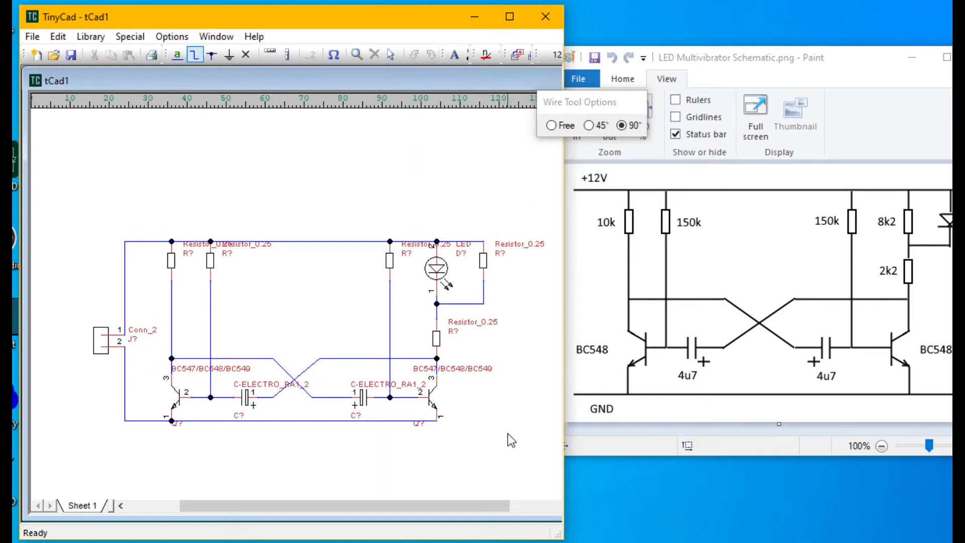
pyautogui.press('Escape')
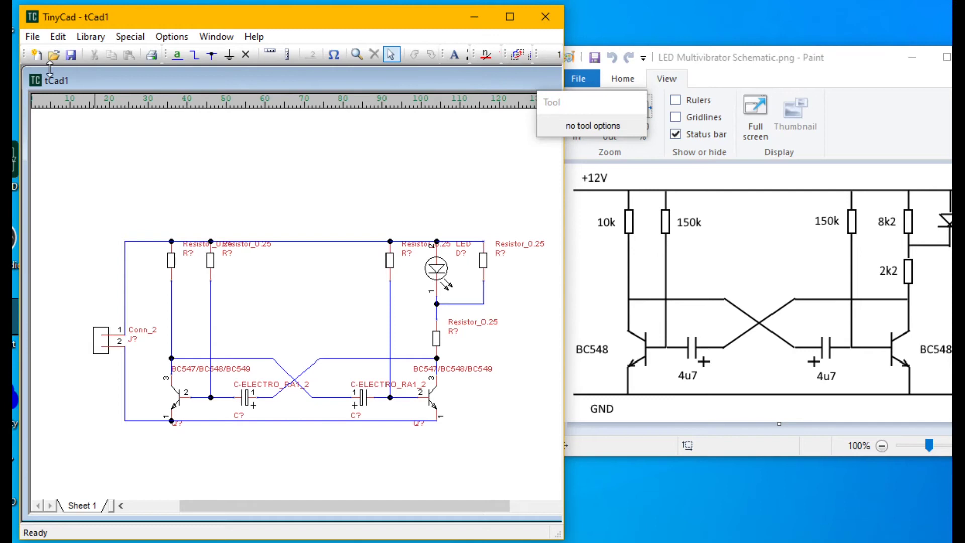
# - Label the top-left resistor R1 with value 10k
pyautogui.click(172, 260)
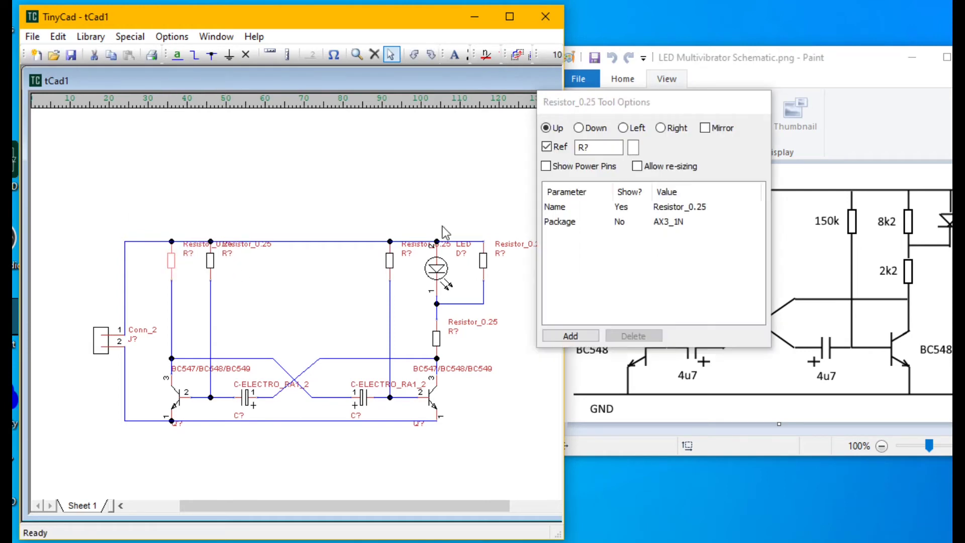
pyautogui.doubleClick(685, 209)
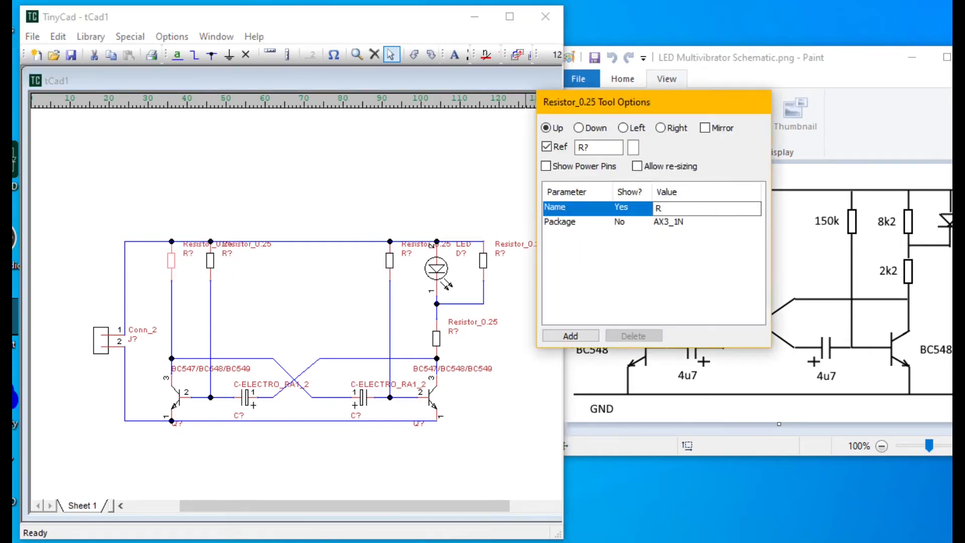
pyautogui.write('R1')
pyautogui.press('Return')
pyautogui.click(193, 250)
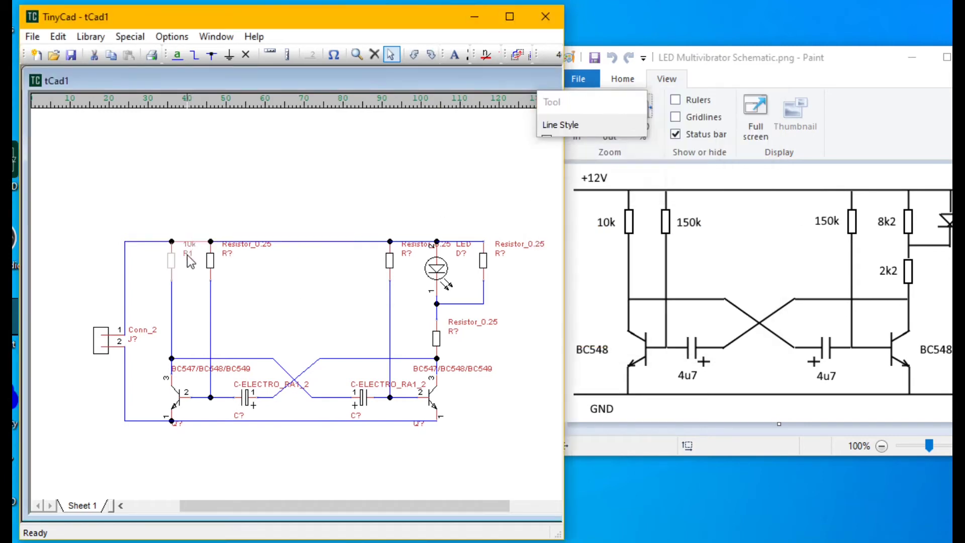
pyautogui.write('10k')
# - Label the second resistor R2 with value 150k
pyautogui.click(227, 263)
pyautogui.rightClick(225, 261)
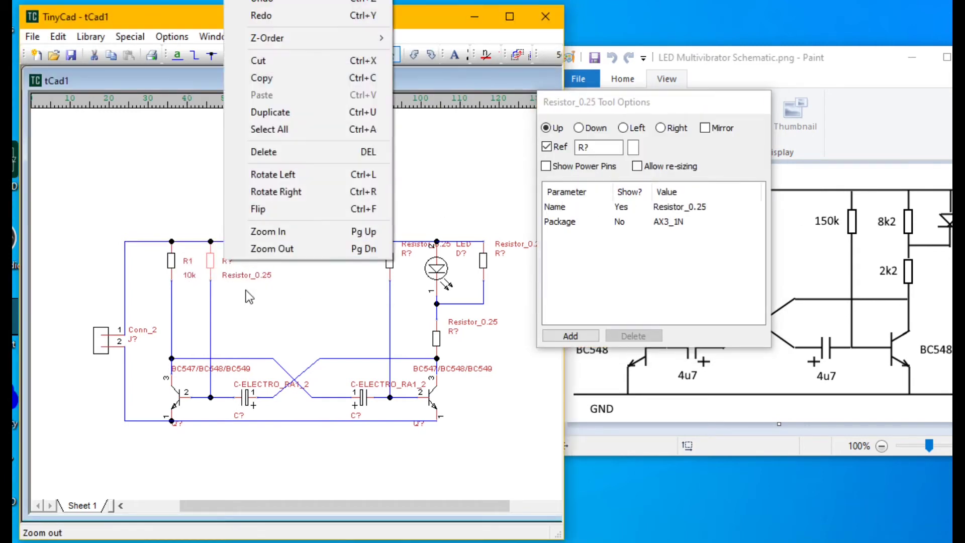
pyautogui.press('Escape')
pyautogui.click(599, 146)
pyautogui.press('BackSpace')
pyautogui.write('2')
pyautogui.click(689, 211)
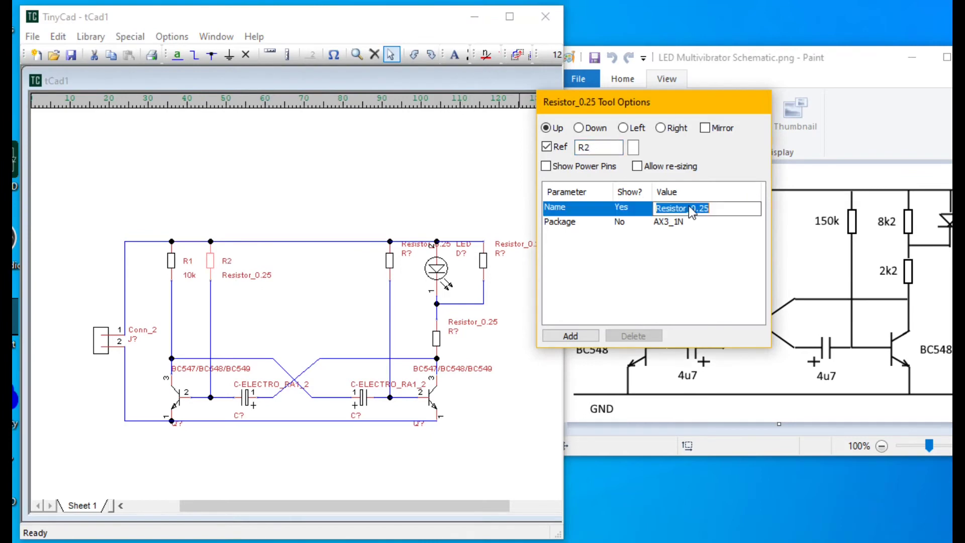
pyautogui.write('150k')
pyautogui.click(295, 281)
# - Label the third resistor R3 with value 150k, and straighten the top supply wire
pyautogui.moveTo(407, 256); pyautogui.dragTo(358, 264)
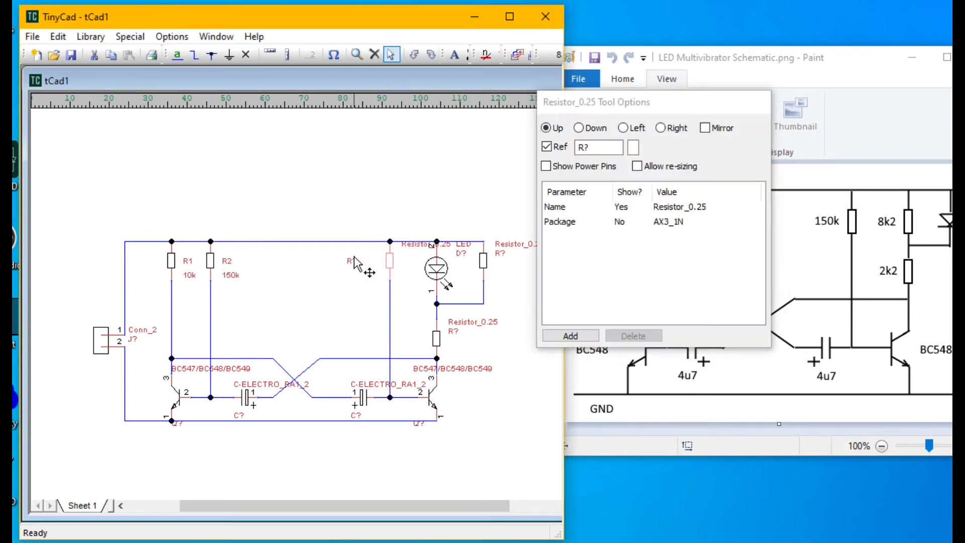
pyautogui.click(600, 146)
pyautogui.press('BackSpace')
pyautogui.write('3')
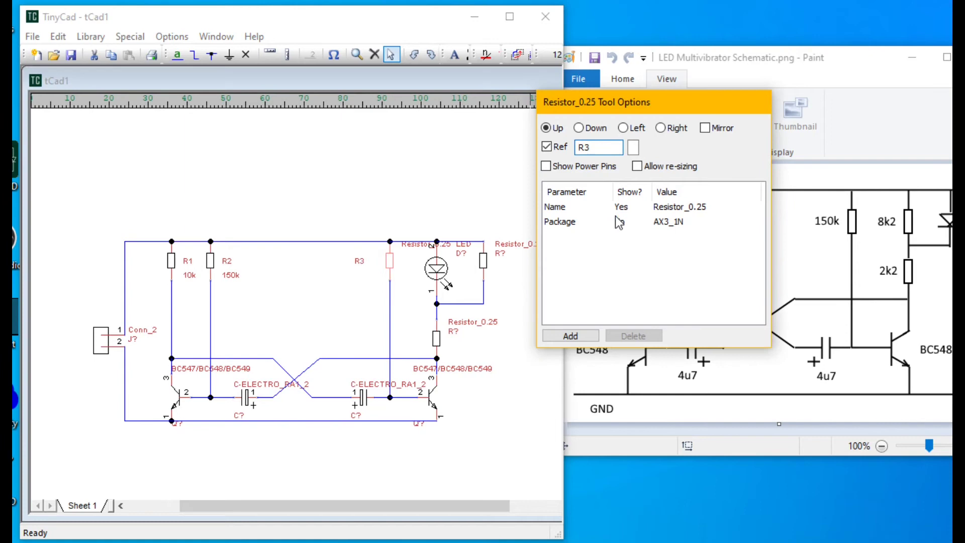
pyautogui.click(663, 207)
pyautogui.write('150k')
pyautogui.click(332, 287)
pyautogui.click(363, 277)
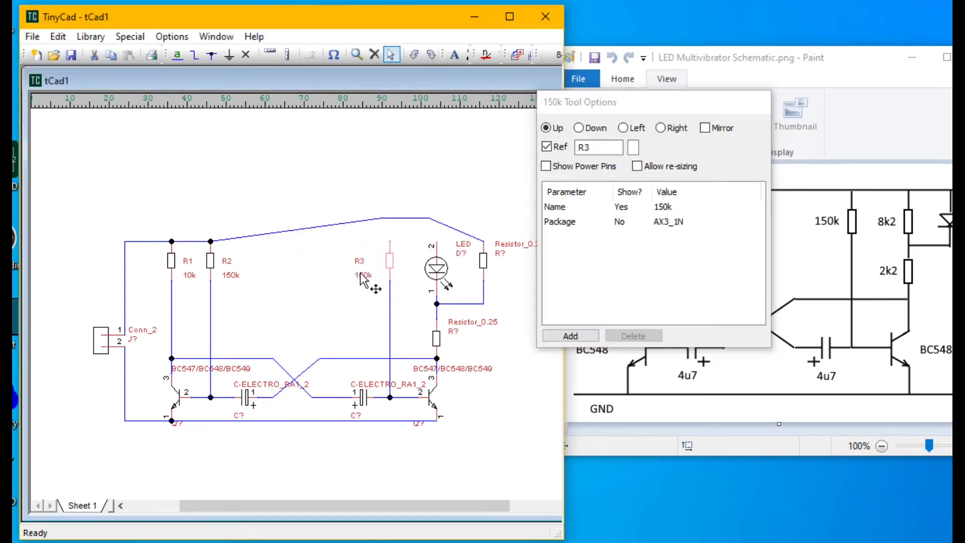
pyautogui.click(397, 239)
# - Label the resistor beside the LED R4 with value 8k2
pyautogui.click(482, 260)
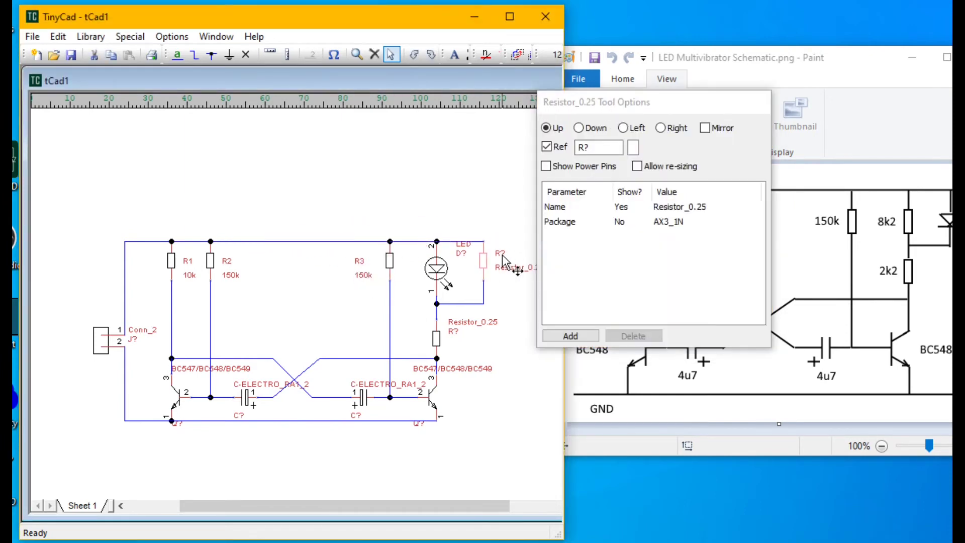
pyautogui.click(599, 147)
pyautogui.press('BackSpace')
pyautogui.write('4')
pyautogui.click(664, 207)
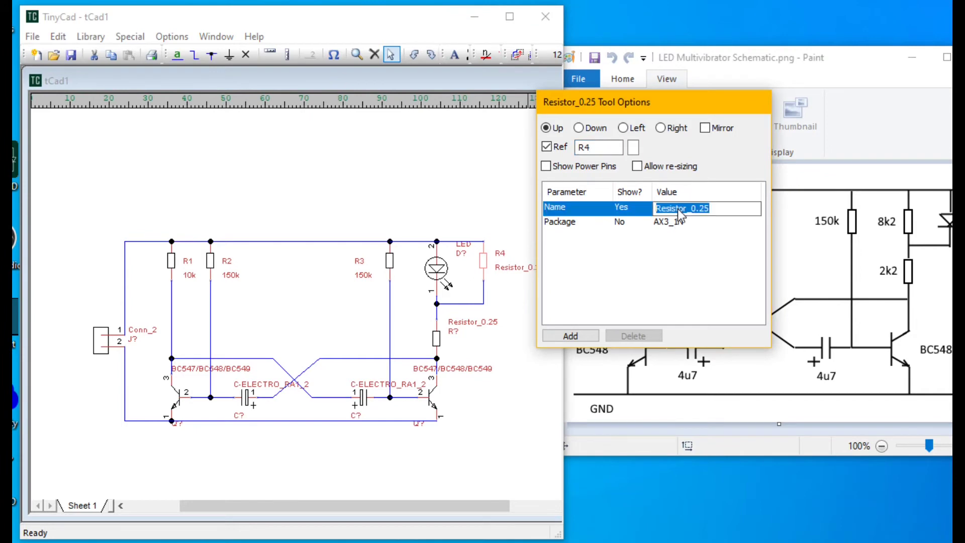
pyautogui.write('8k2')
pyautogui.click(486, 344)
# - Label the resistor below the LED R5 with value 2k2
pyautogui.click(436, 339)
pyautogui.click(666, 207)
pyautogui.write('2k')
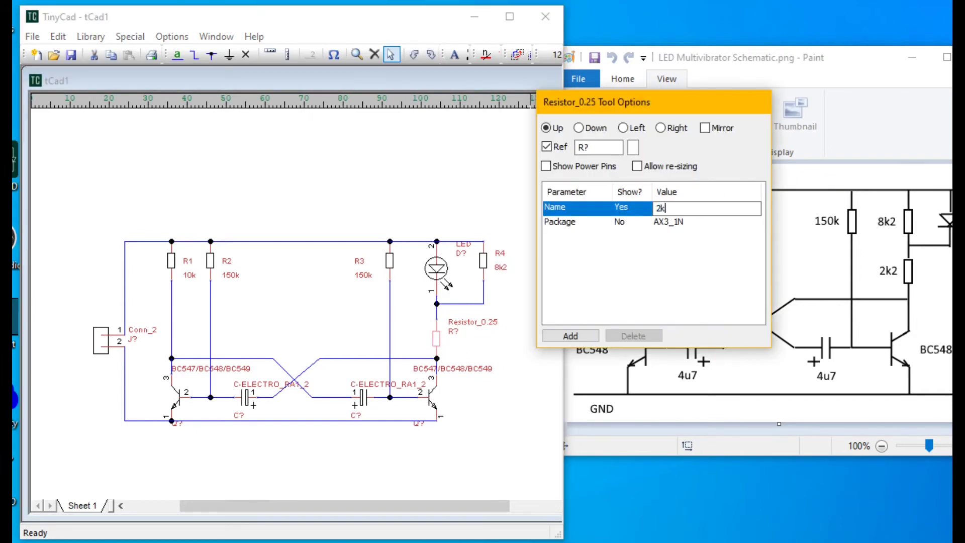
pyautogui.write('2')
pyautogui.click(589, 148)
pyautogui.press('BackSpace')
pyautogui.write('5')
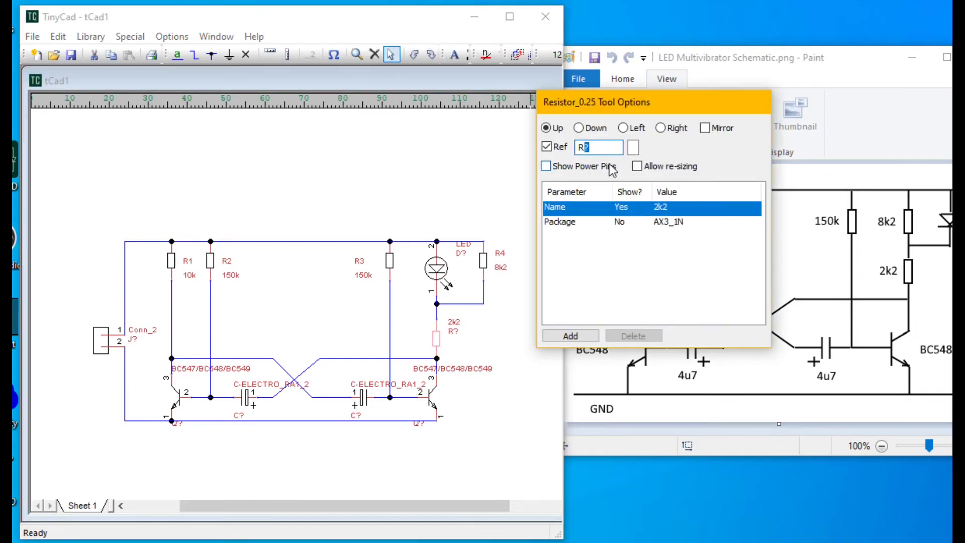
# - Give the LED the reference D1
pyautogui.click(437, 269)
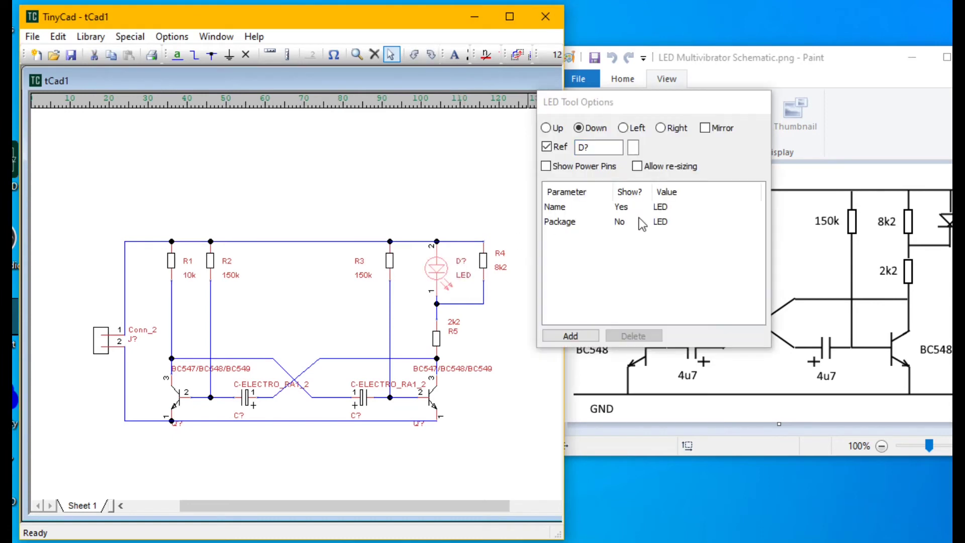
pyautogui.click(638, 212)
pyautogui.click(609, 148)
pyautogui.press('BackSpace')
pyautogui.write('1')
# - Label the second transistor Q2 with part name BC548 and reposition its labels
pyautogui.click(177, 396)
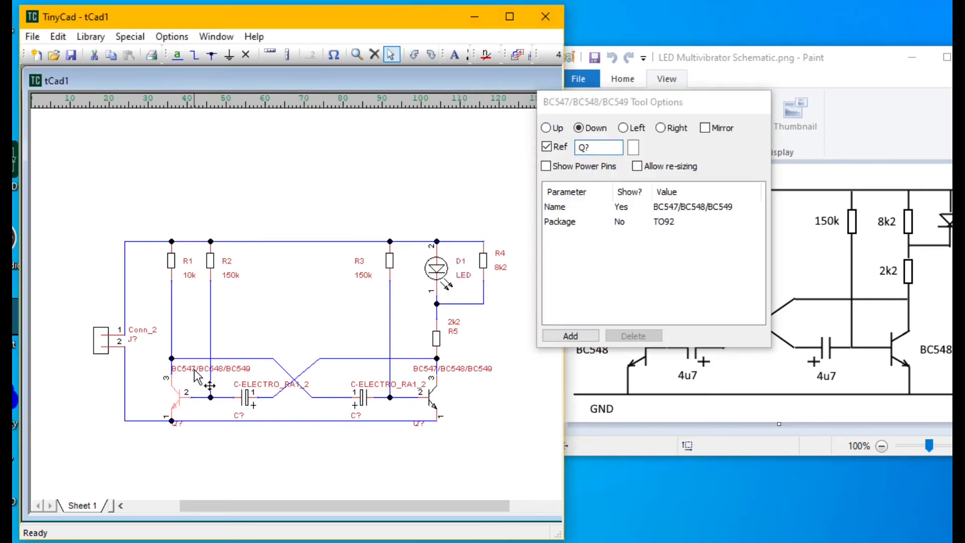
pyautogui.click(664, 207)
pyautogui.write('BC548')
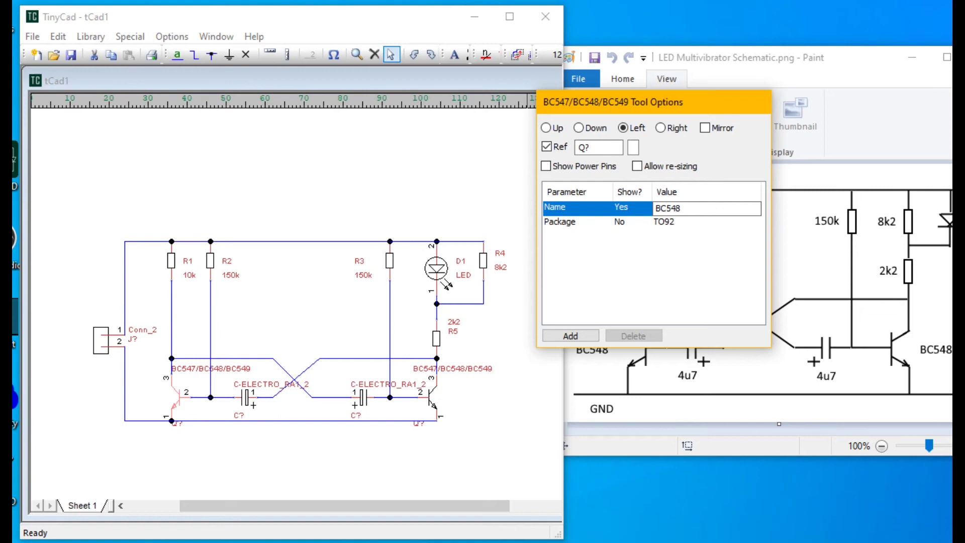
pyautogui.doubleClick(596, 147)
pyautogui.write('Q1')
pyautogui.press('Return')
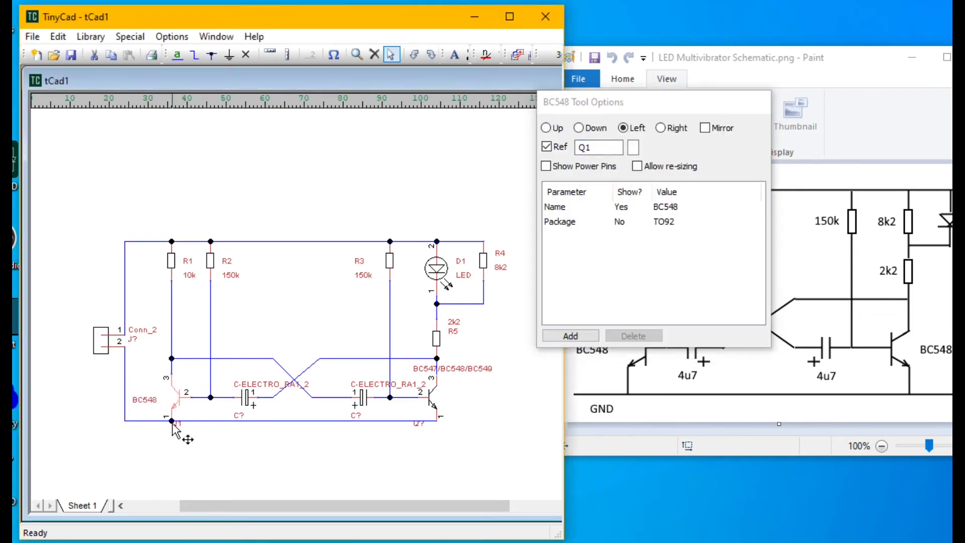
pyautogui.moveTo(456, 371); pyautogui.dragTo(487, 403)
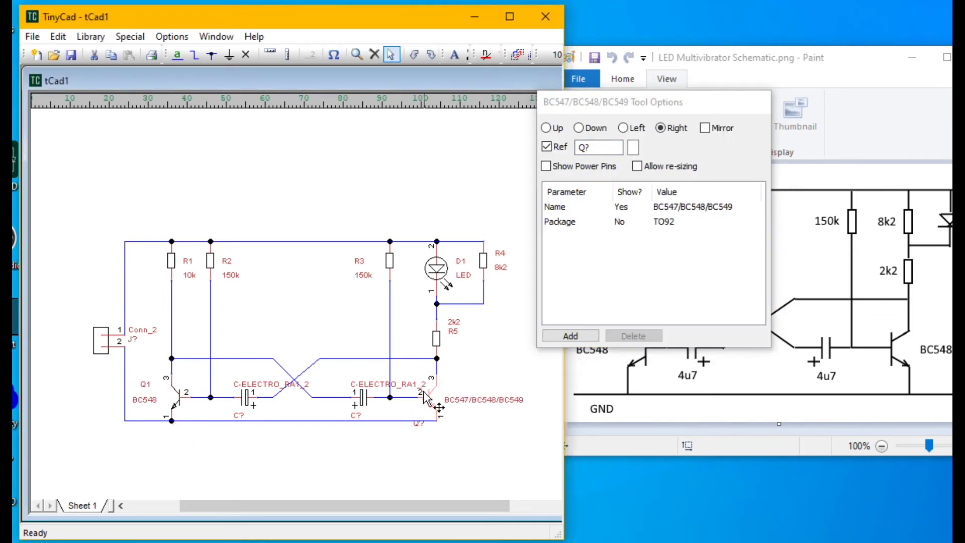
pyautogui.moveTo(419, 422); pyautogui.dragTo(450, 384)
pyautogui.doubleClick(596, 147)
pyautogui.write('Q2')
pyautogui.click(681, 214)
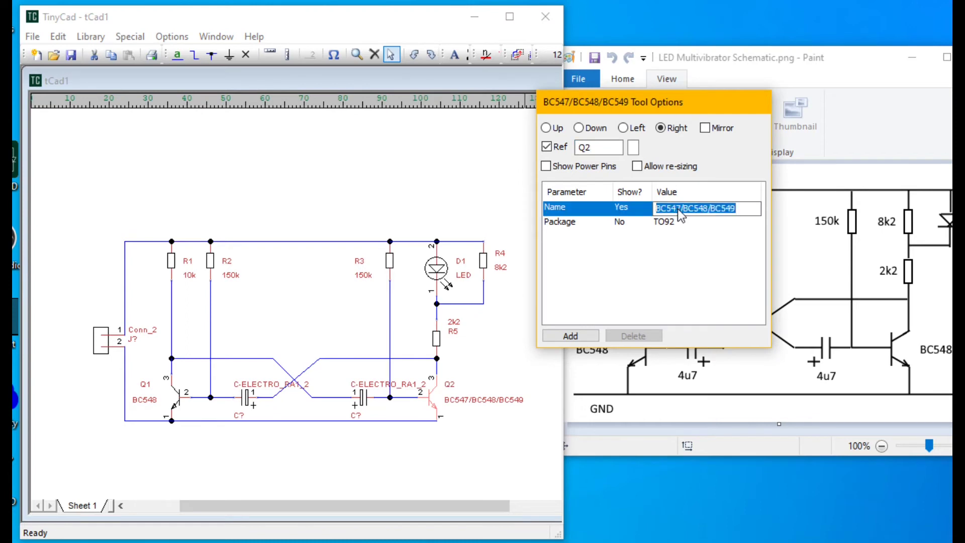
pyautogui.write('BC548')
# - Label the right capacitor C2 with value 4u7, placing its labels beside it
pyautogui.moveTo(356, 415); pyautogui.dragTo(360, 375)
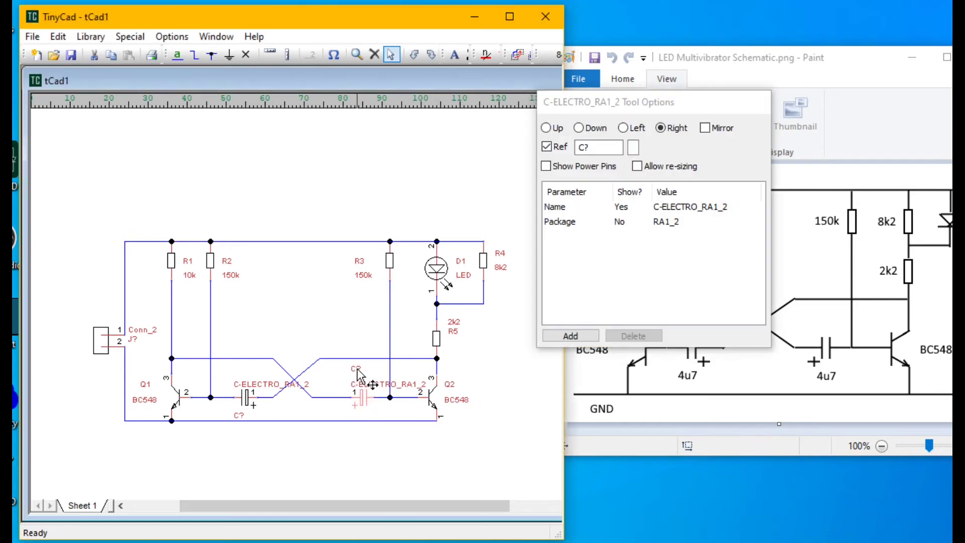
pyautogui.doubleClick(596, 147)
pyautogui.write('C2')
pyautogui.click(679, 207)
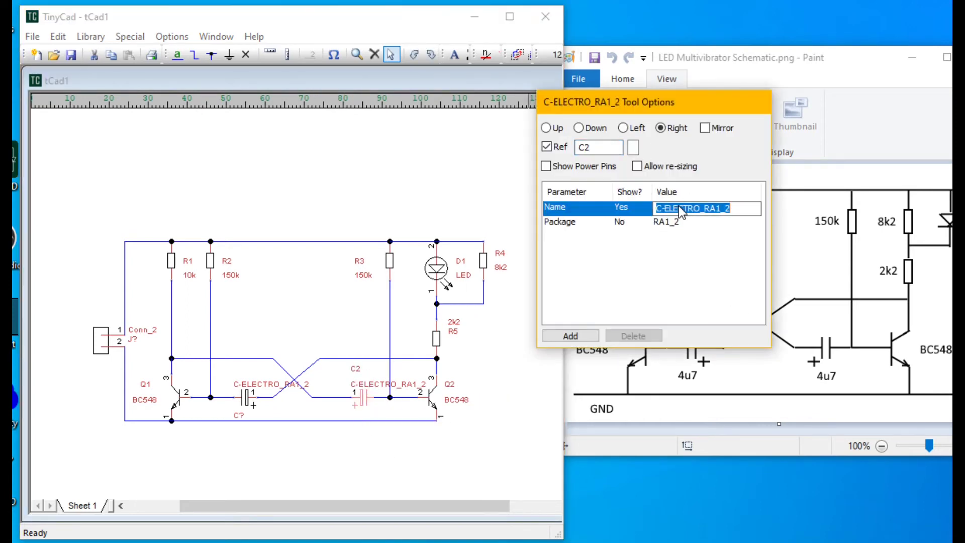
pyautogui.write('4u7')
pyautogui.click(356, 374)
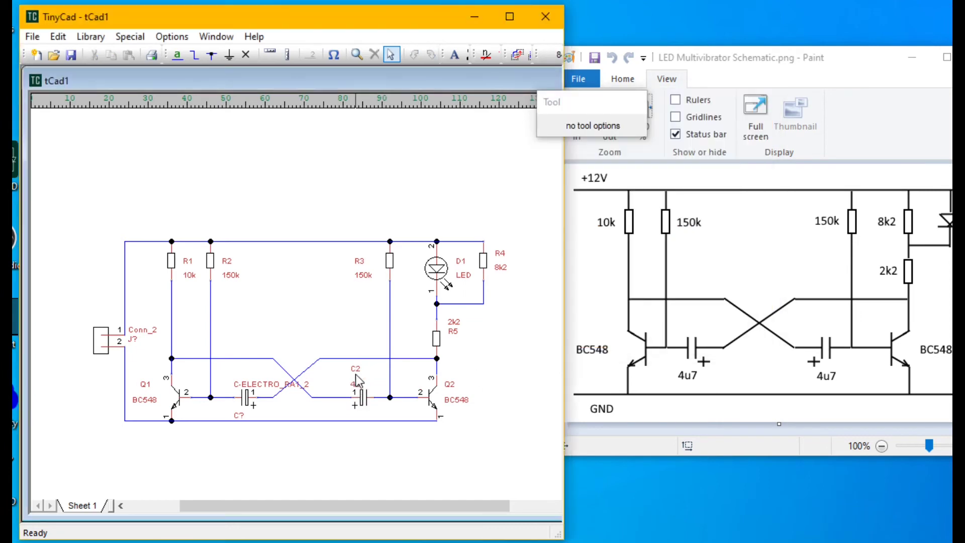
pyautogui.moveTo(361, 377)
pyautogui.mouseDown()
pyautogui.moveTo(377, 384)
pyautogui.moveTo(348, 376)
pyautogui.mouseUp()
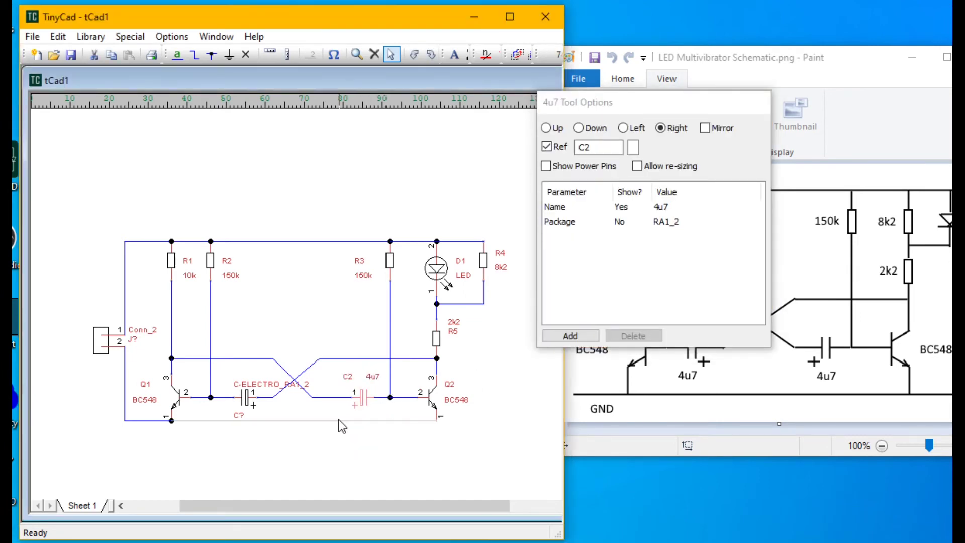
# - Label the left capacitor C1 with value 4u7, with its labels above it
pyautogui.click(340, 425)
pyautogui.doubleClick(596, 147)
pyautogui.write('C1')
pyautogui.click(679, 207)
pyautogui.write('4u7')
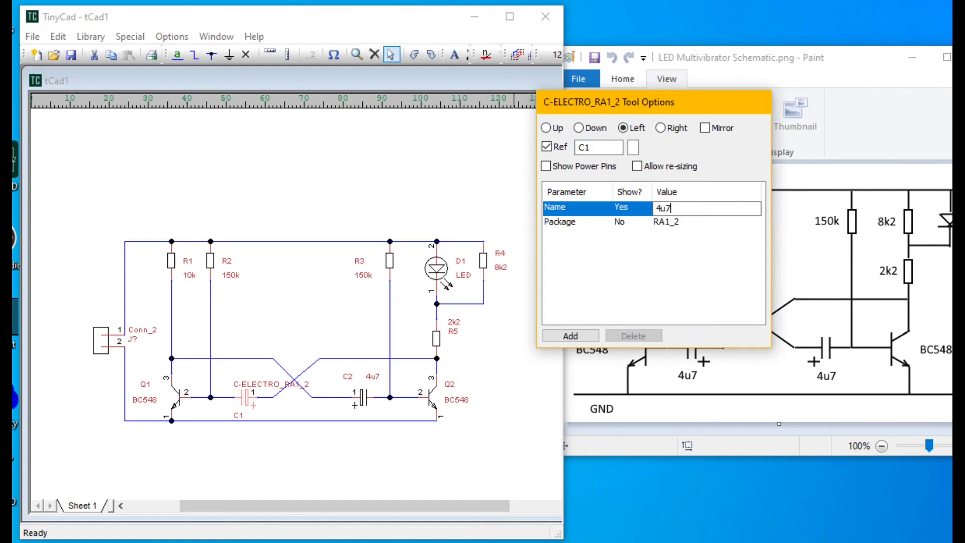
pyautogui.click(247, 391)
pyautogui.moveTo(247, 391); pyautogui.dragTo(257, 379)
pyautogui.moveTo(240, 415); pyautogui.dragTo(233, 377)
# - Give the connector reference J1 and hide its Conn_2 name
pyautogui.click(375, 420)
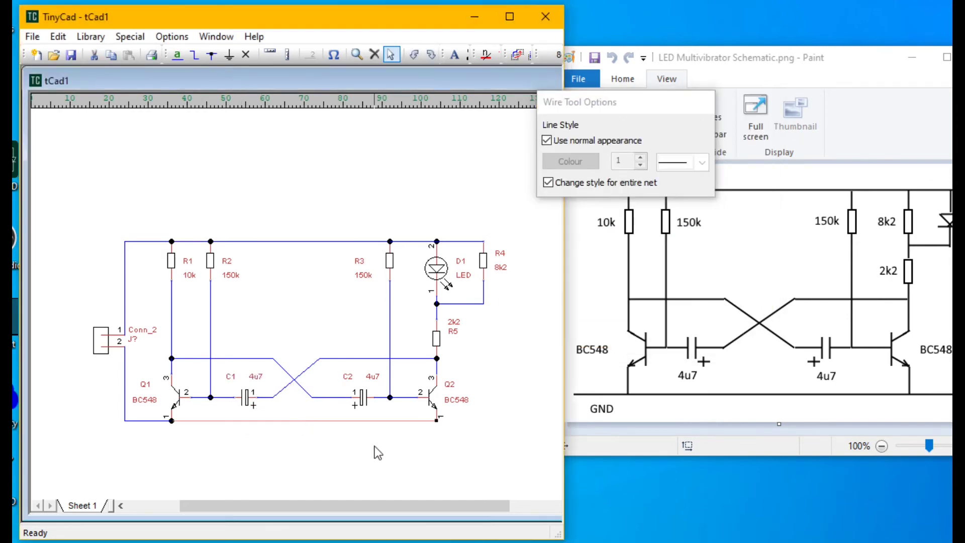
pyautogui.click(149, 340)
pyautogui.doubleClick(595, 148)
pyautogui.write('J1')
pyautogui.click(619, 207)
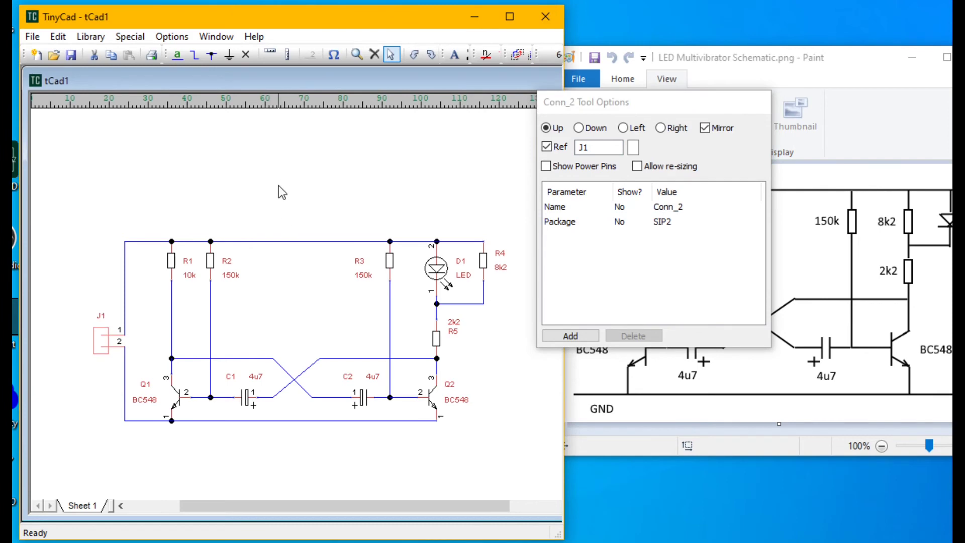
# - Place a GND power symbol on the bottom wire and prepare an upward-pointing +12V symbol
pyautogui.click(229, 54)
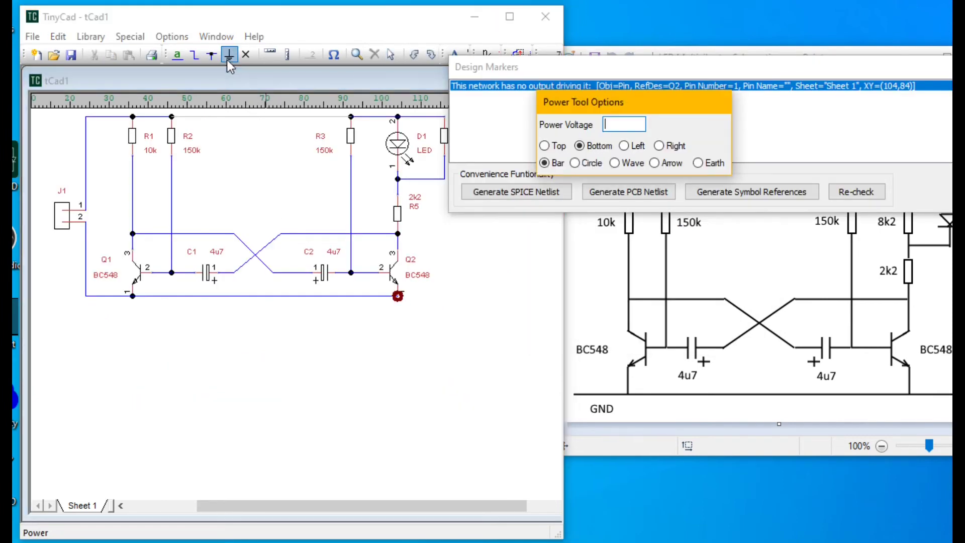
pyautogui.write('GND')
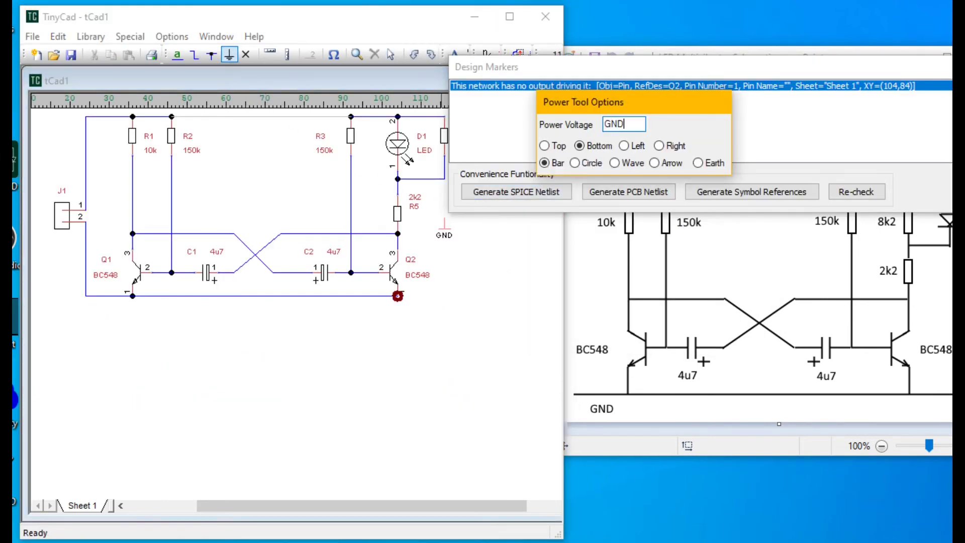
pyautogui.click(249, 293)
pyautogui.click(545, 146)
pyautogui.doubleClick(629, 125)
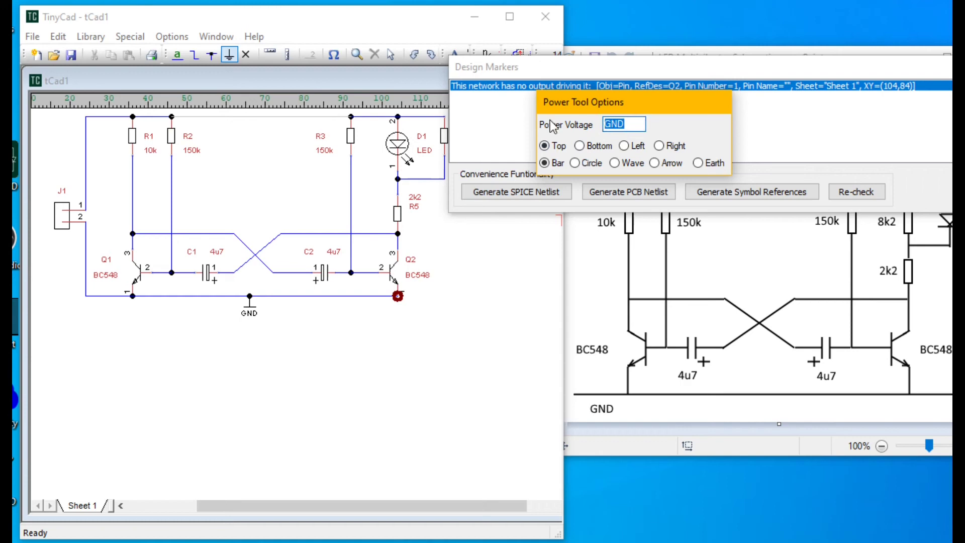
pyautogui.write('+12')
pyautogui.write('V')
# - Run the design rule check with all warning checks disabled, confirming no errors
pyautogui.click(130, 36)
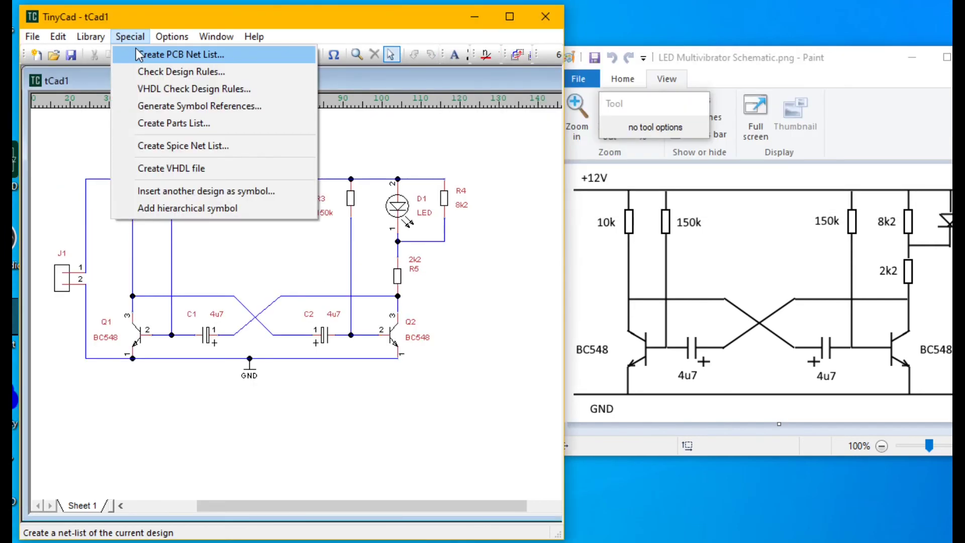
pyautogui.click(158, 72)
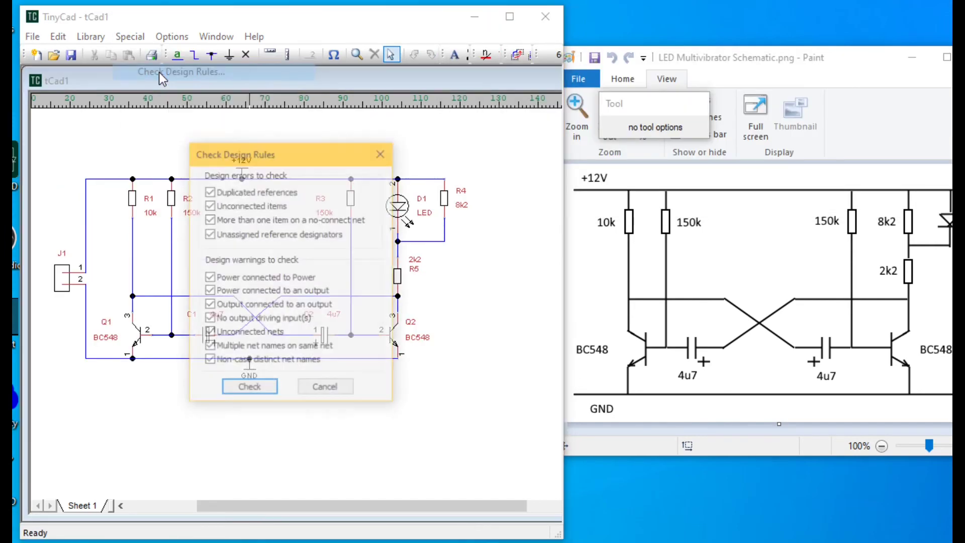
pyautogui.click(209, 277)
pyautogui.click(209, 304)
pyautogui.click(209, 332)
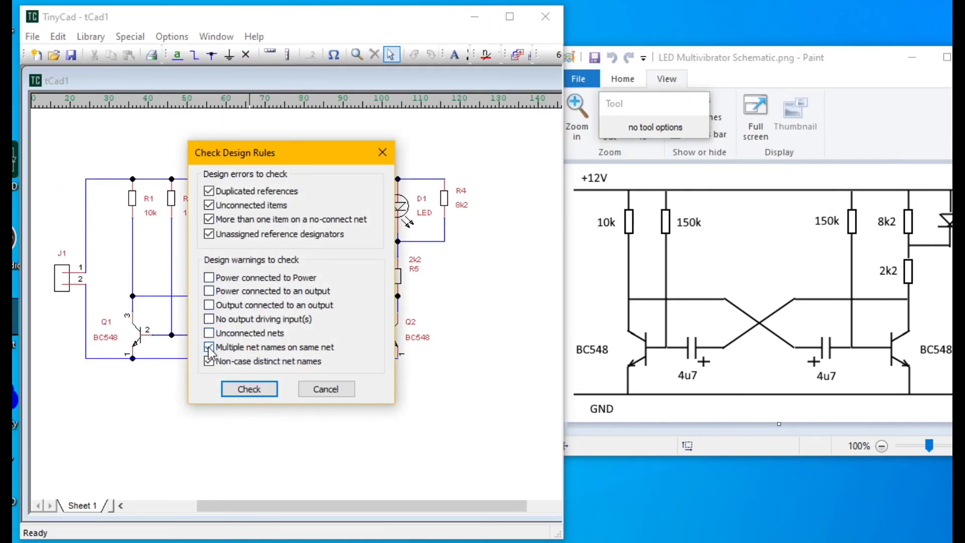
pyautogui.click(264, 391)
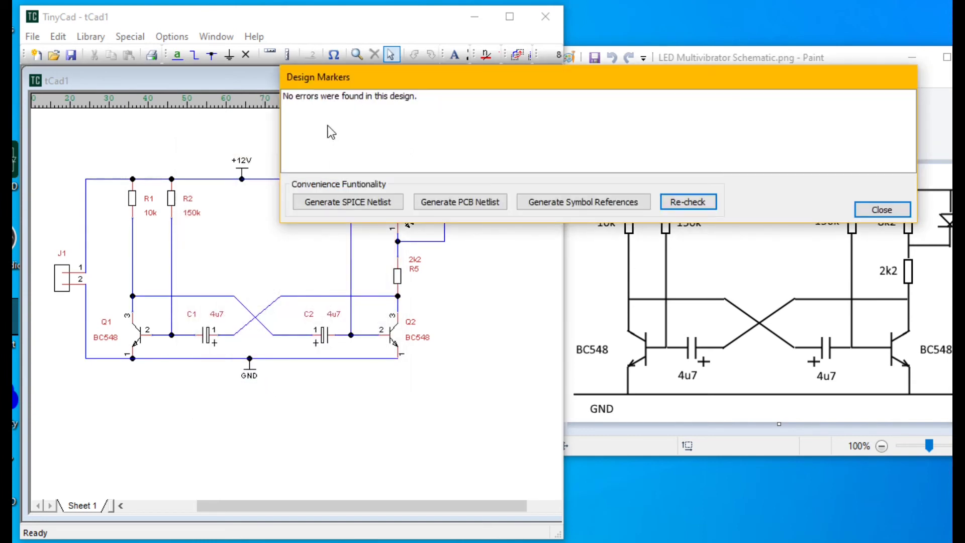
pyautogui.click(32, 36)
# - Save the design as Flasher.dsn in the VeeCAD '5 TinyCAD' folder
pyautogui.click(68, 129)
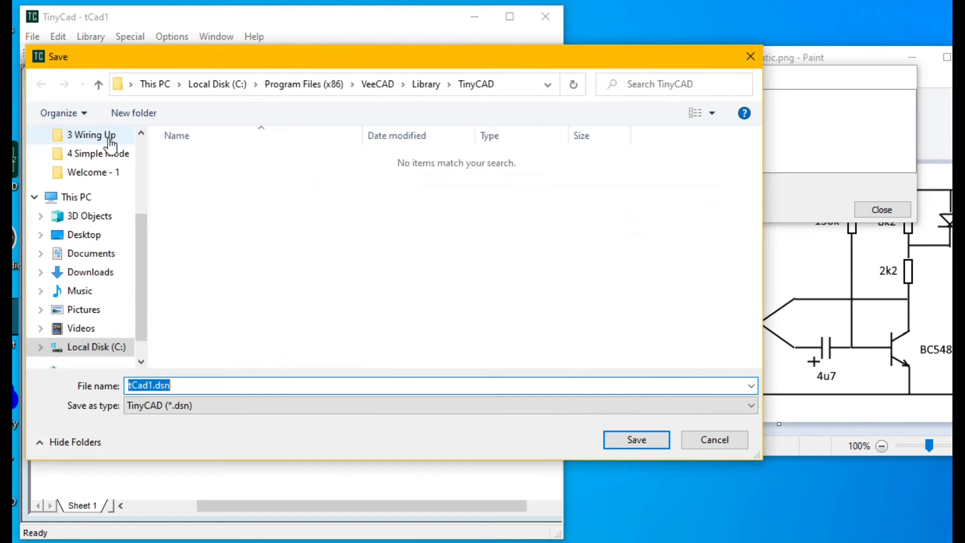
pyautogui.moveTo(139, 225); pyautogui.dragTo(141, 175)
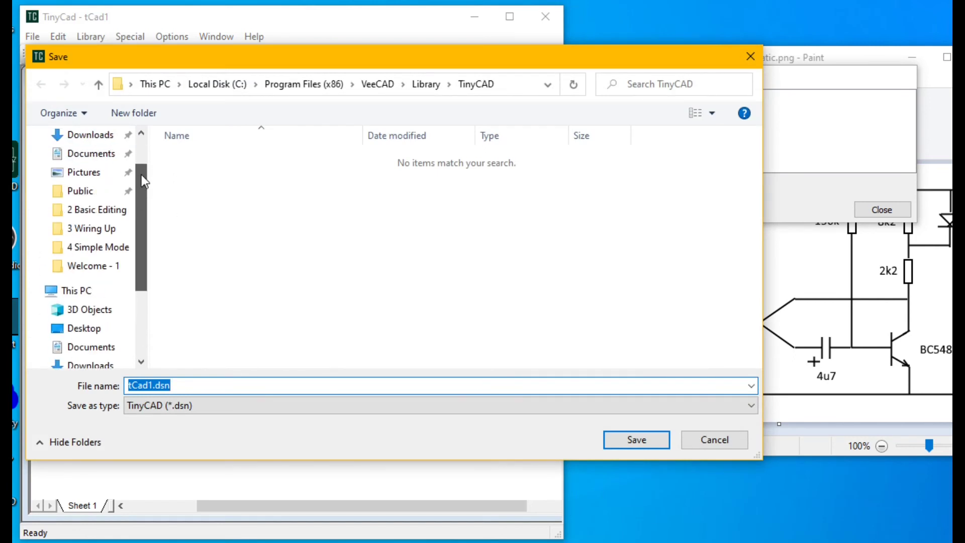
pyautogui.click(106, 247)
pyautogui.click(248, 85)
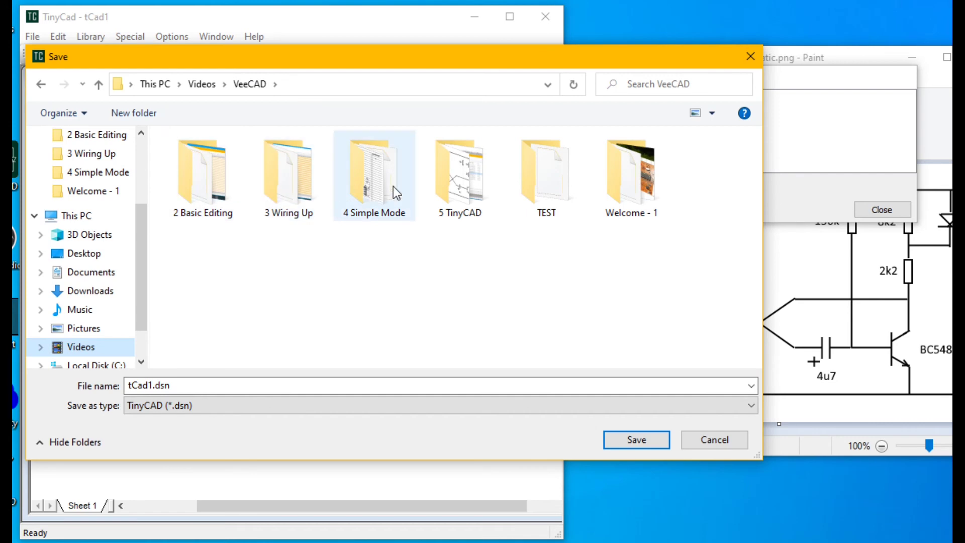
pyautogui.doubleClick(457, 188)
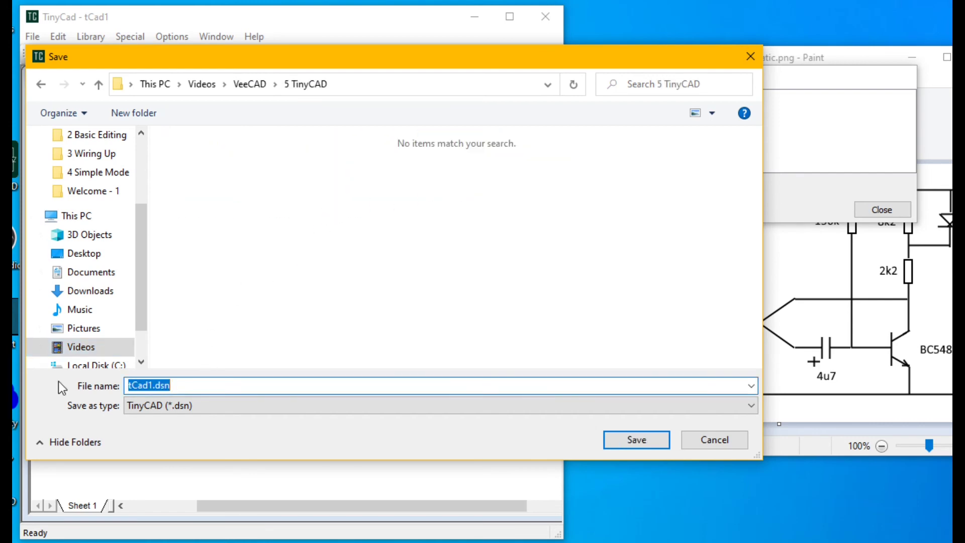
pyautogui.write('Flasher')
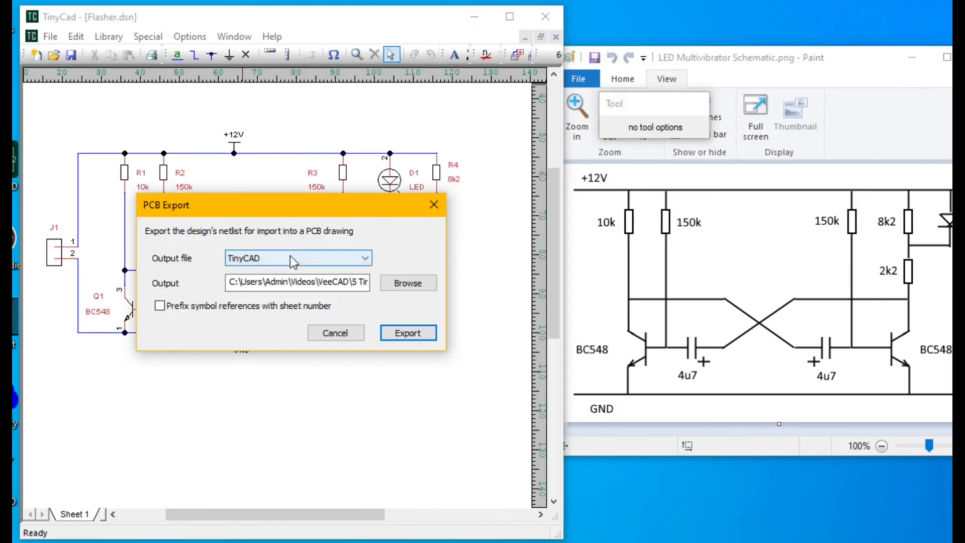
# - Export the PCB netlist in Protel format
pyautogui.click(291, 257)
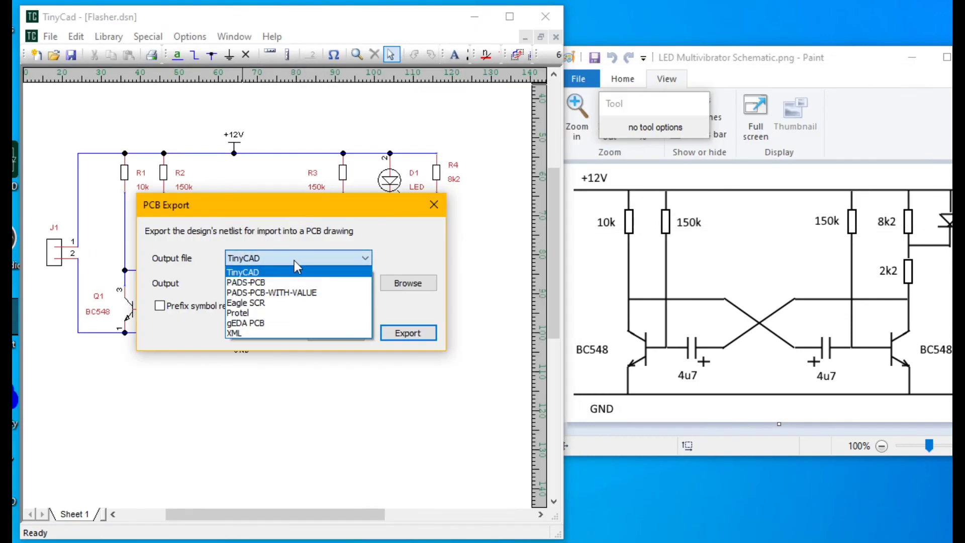
pyautogui.click(302, 313)
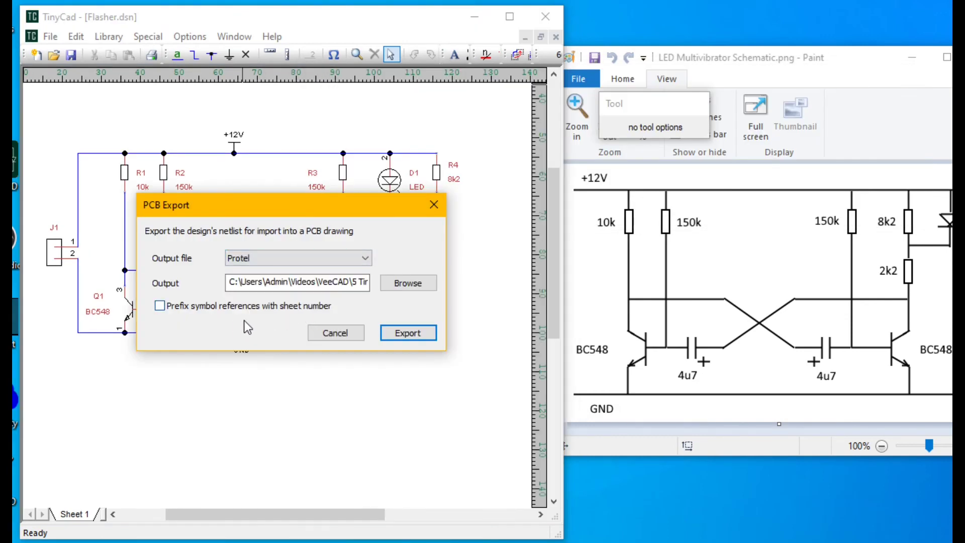
pyautogui.click(417, 336)
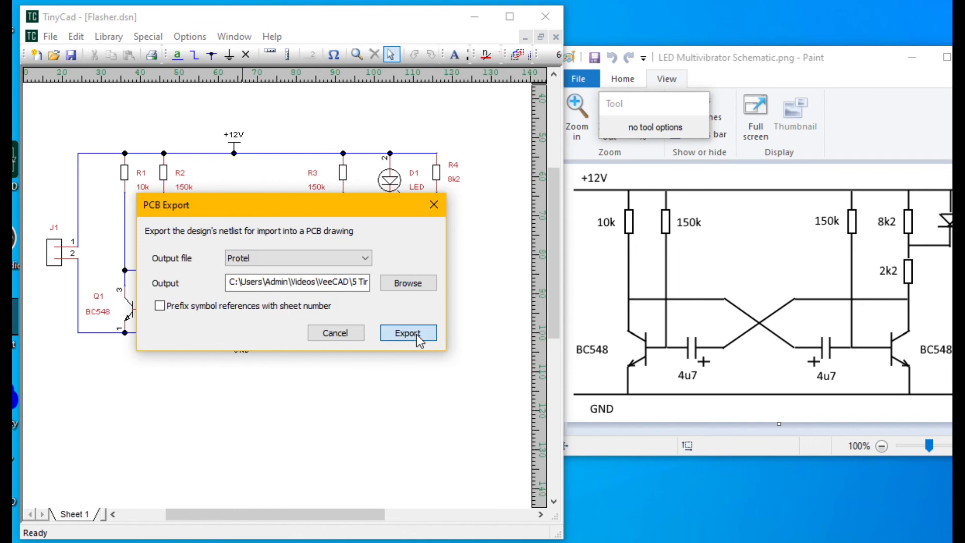